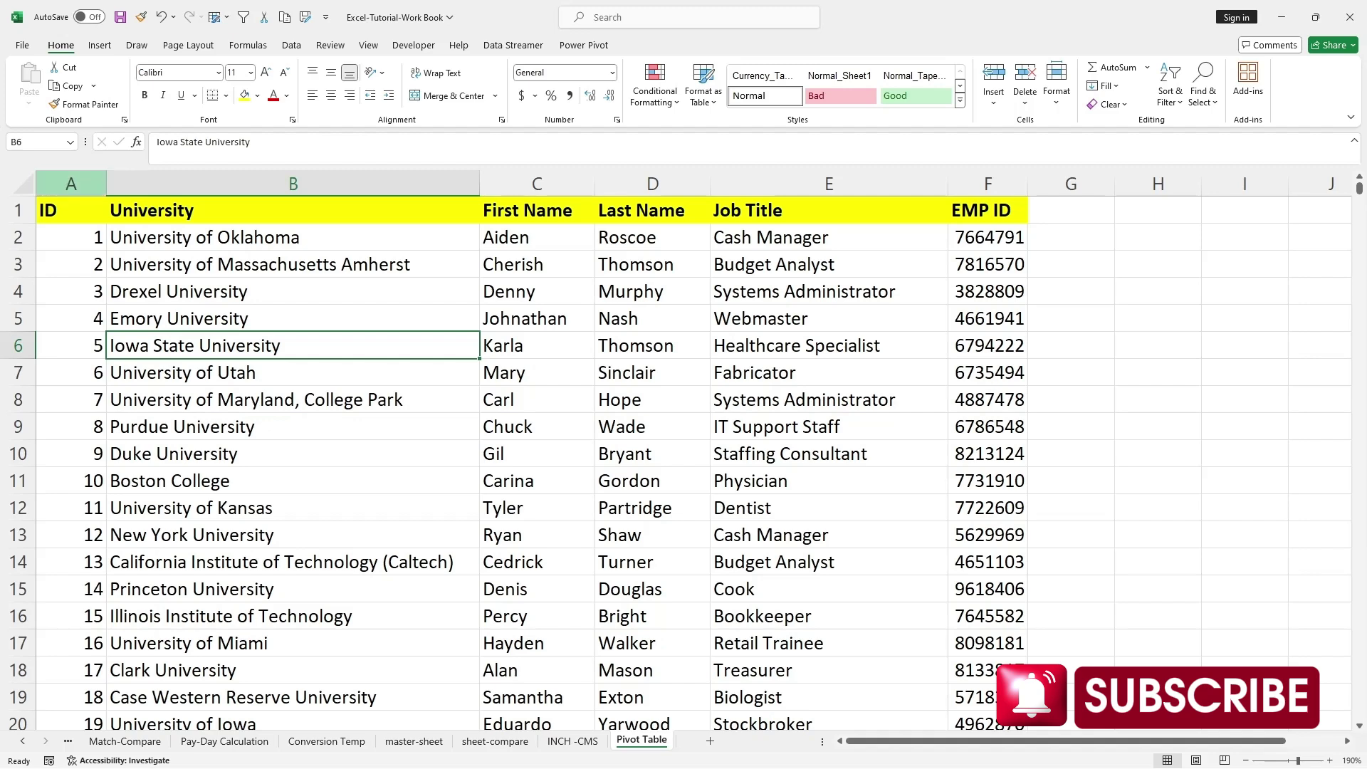
Examine the dataset's columns from ID to EMP ID and the list of entries in the University column
click(70, 184)
click(204, 237)
drag(70, 210, 988, 670)
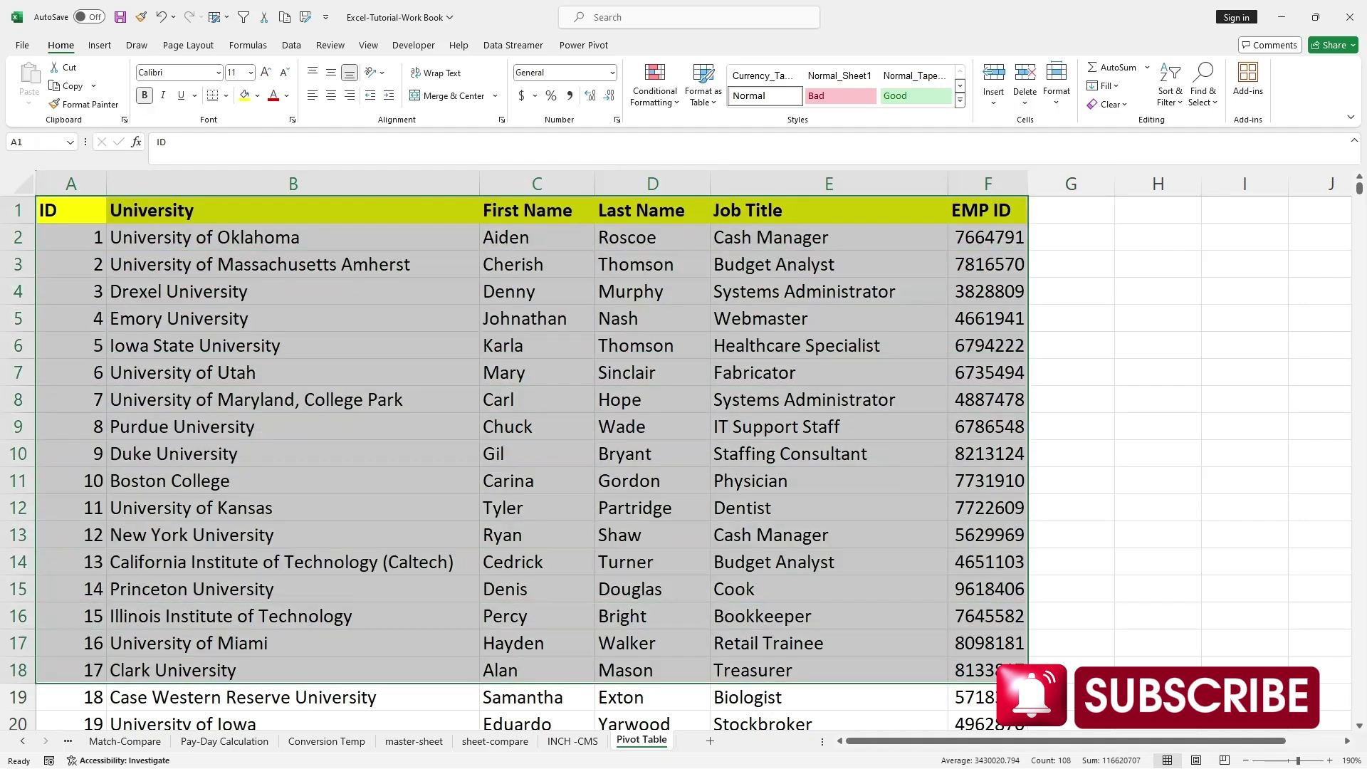
click(652, 210)
click(828, 210)
click(987, 210)
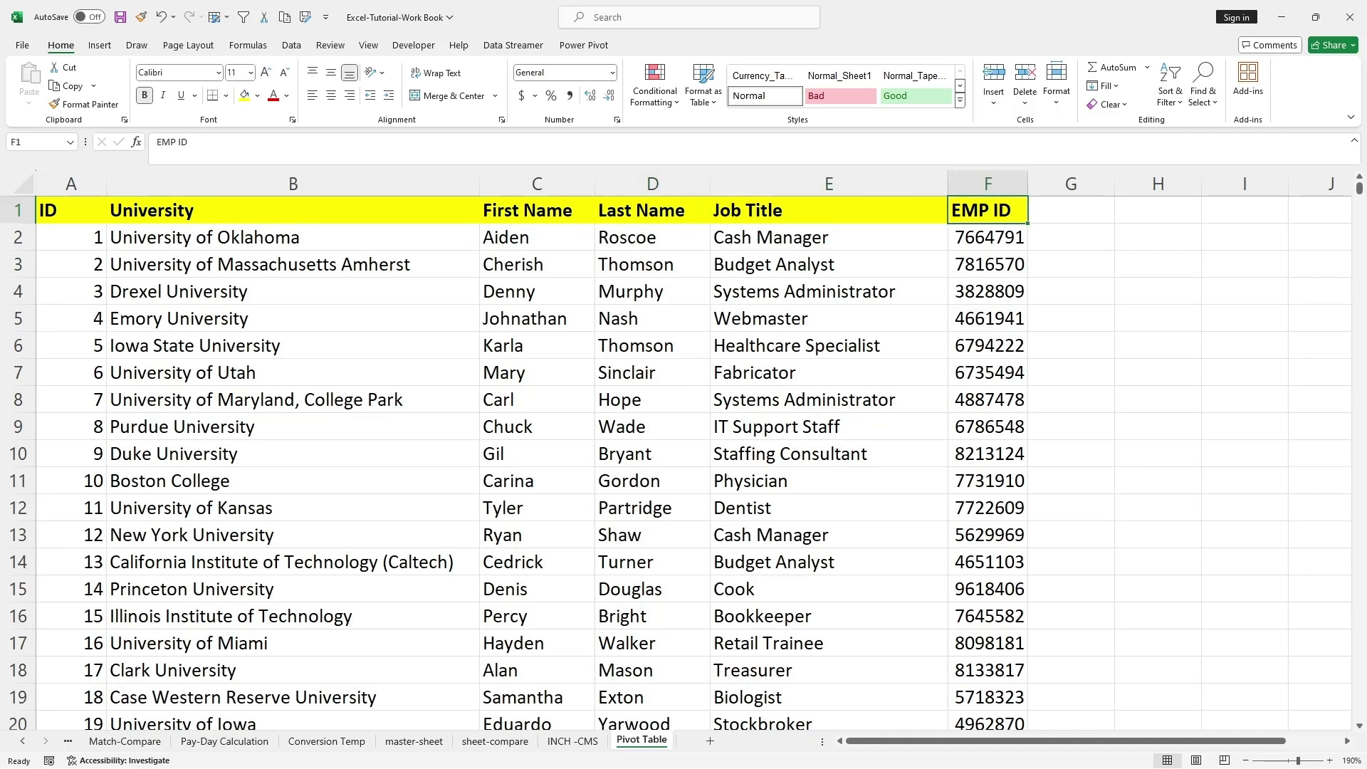
scroll(683, 463, down, 17)
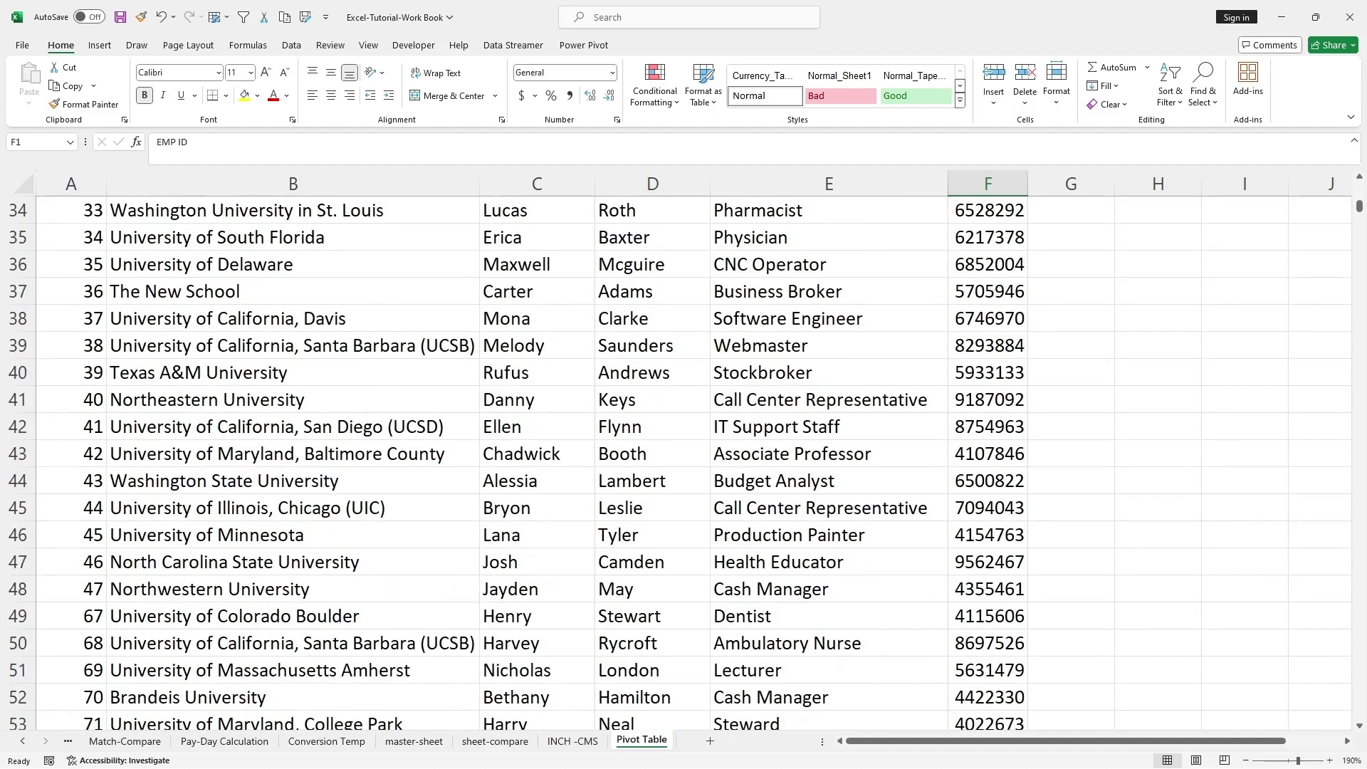
scroll(683, 463, up, 12)
click(293, 184)
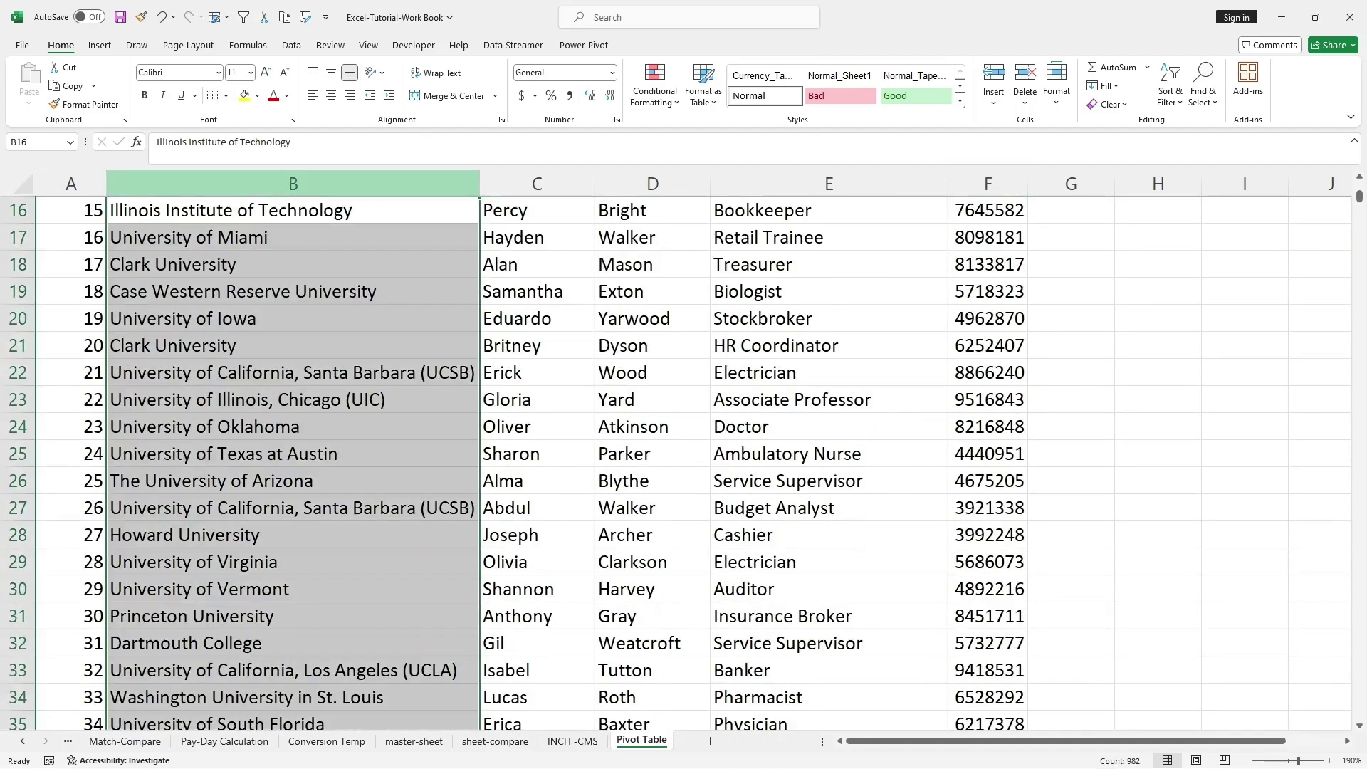
scroll(292, 462, up, 4)
scroll(683, 463, up, 1)
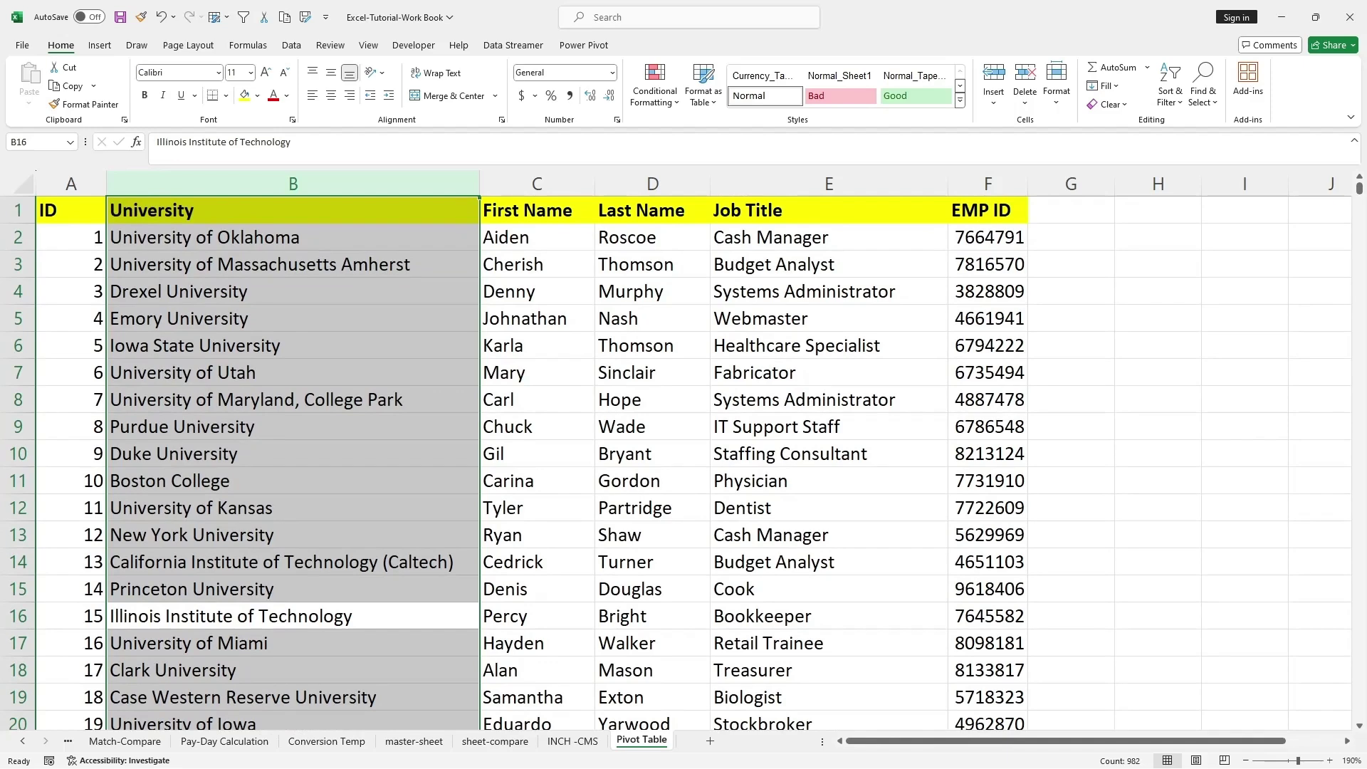
click(292, 237)
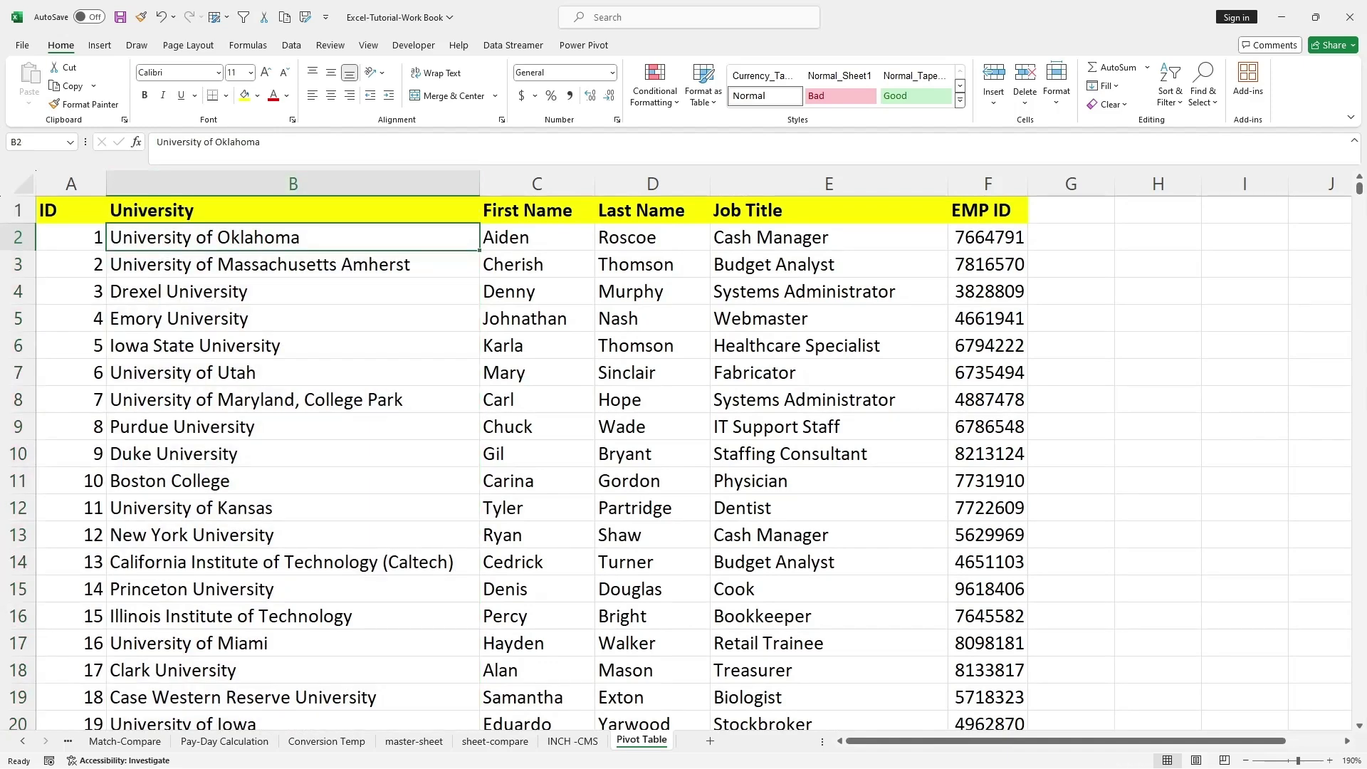
Start a COUNTIF formula in cell G2 with the entire columns A:F as its range
double_click(1070, 237)
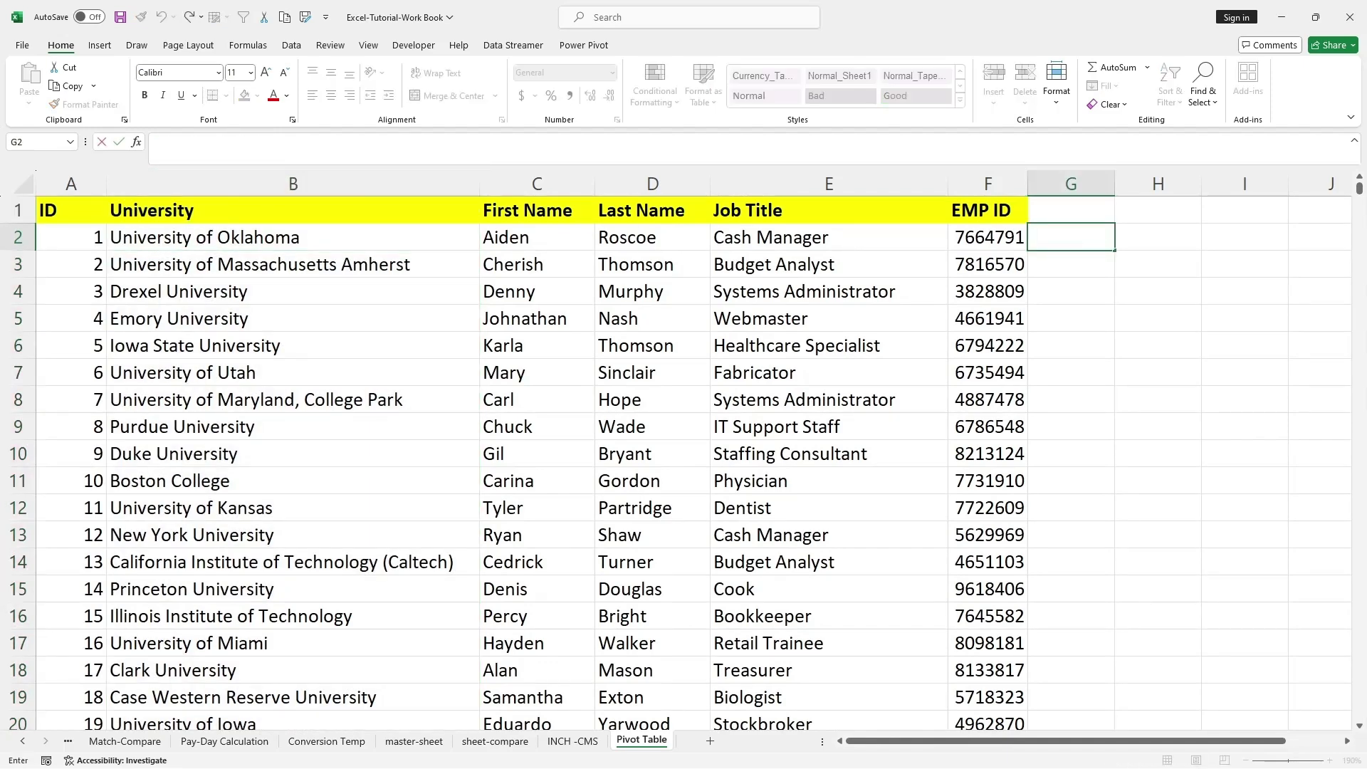
text(=COU)
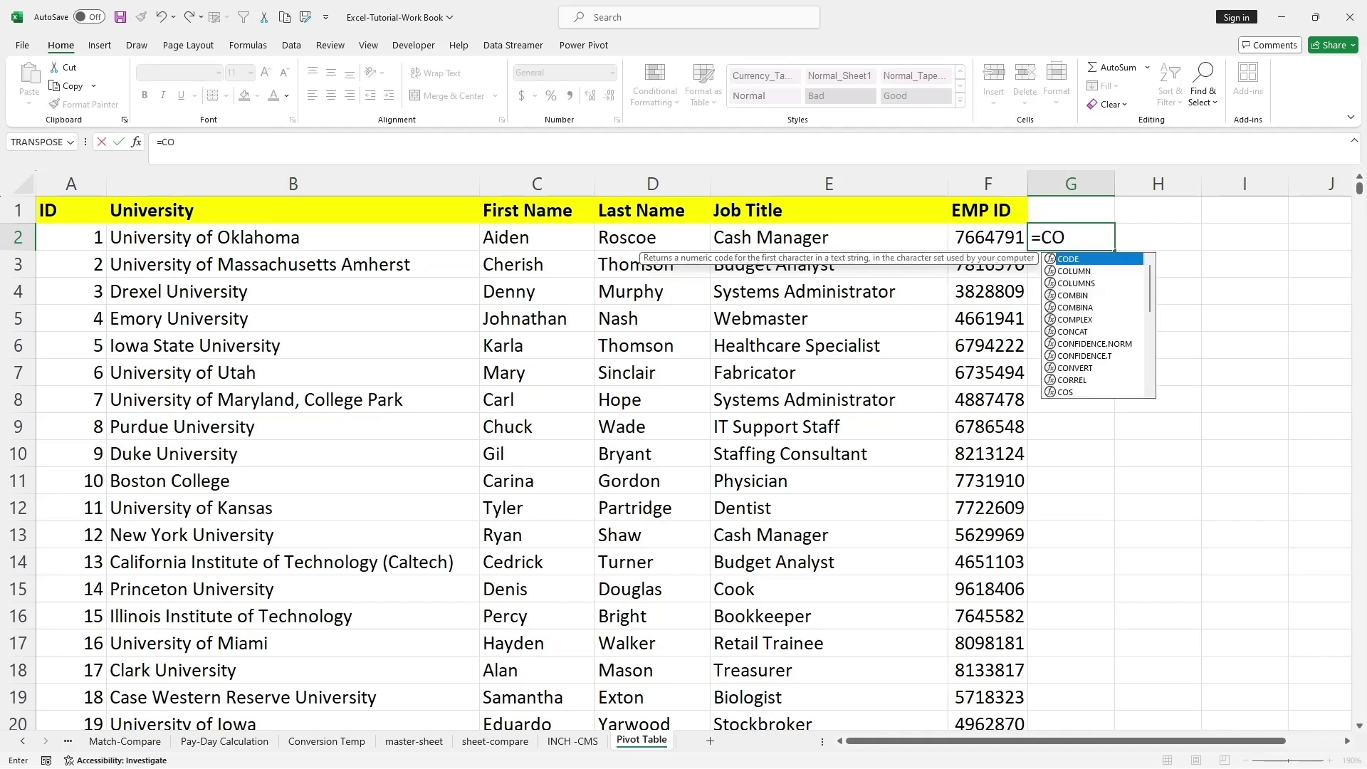
key(BackSpace)
key(BackSpace)
key(BackSpace)
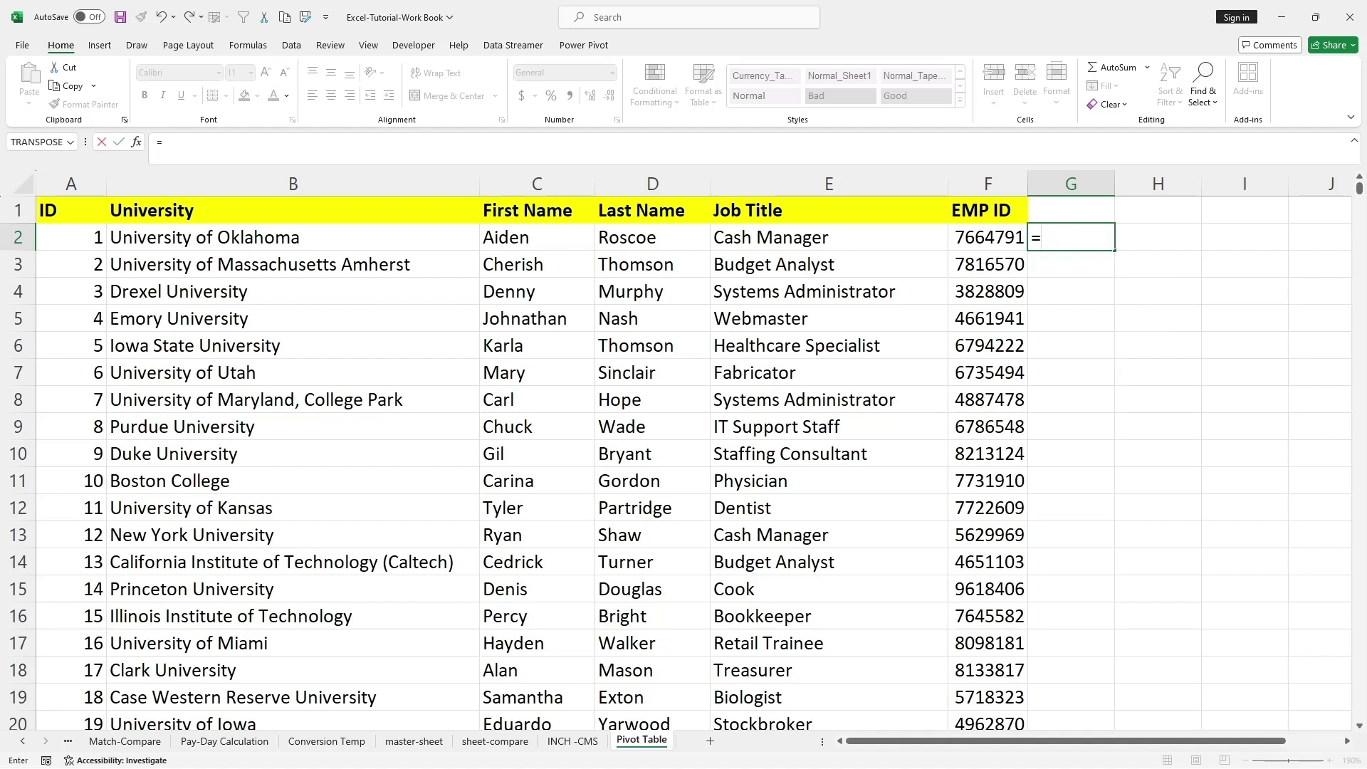
text(COUNTIF)
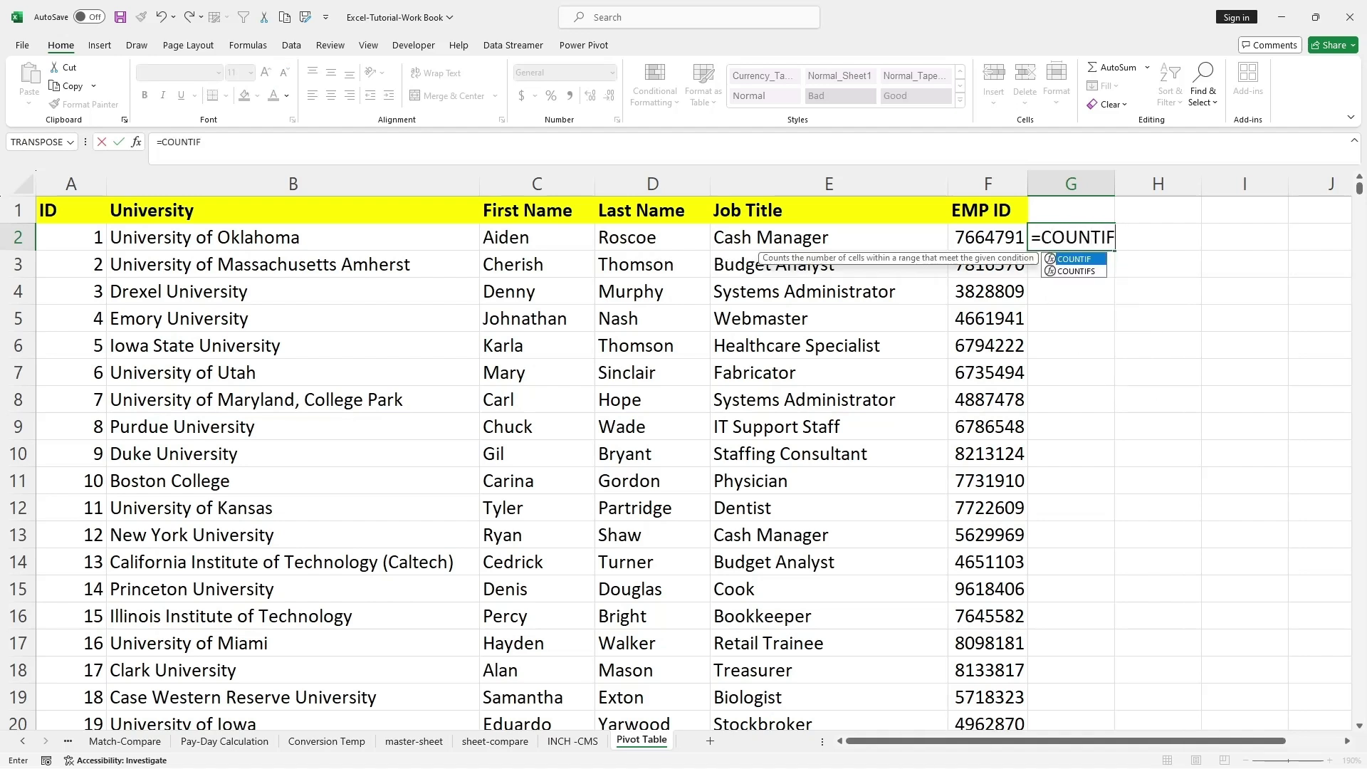
text(()
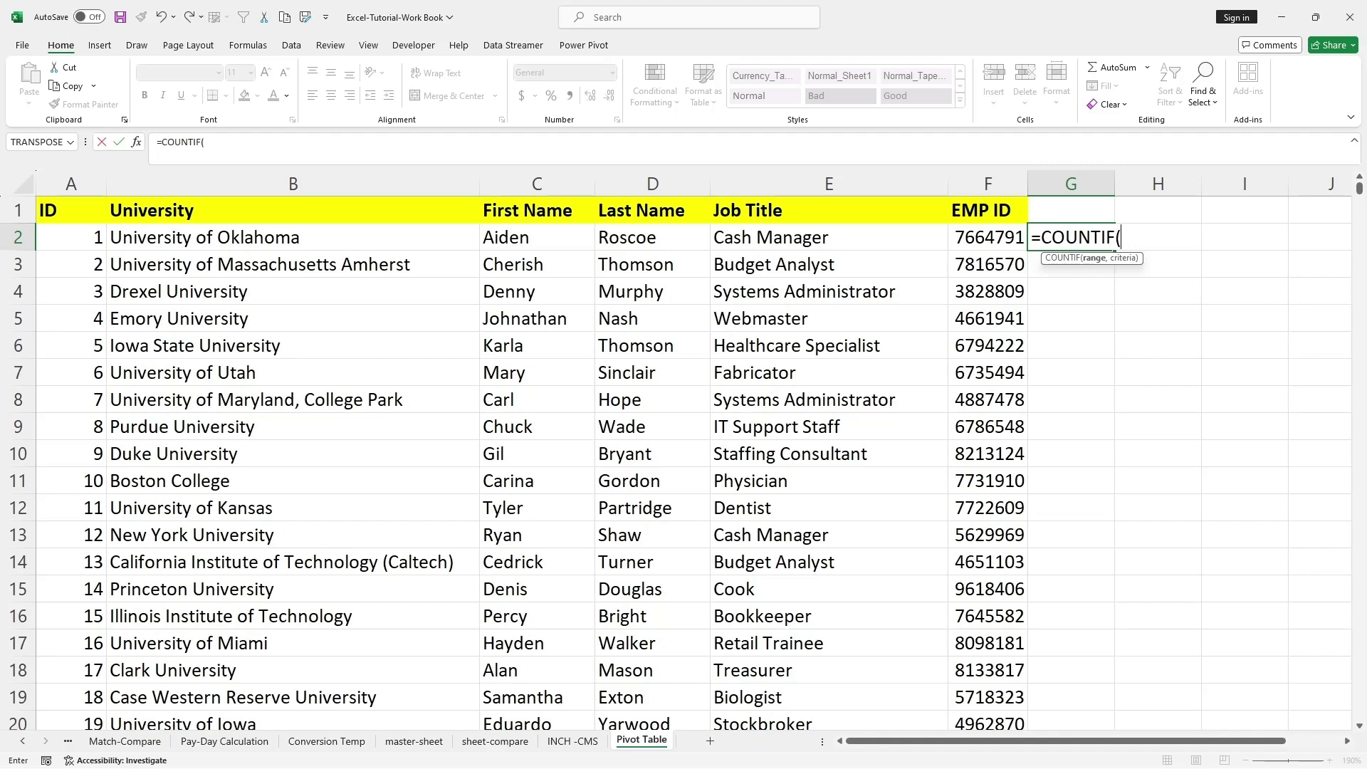
click(293, 237)
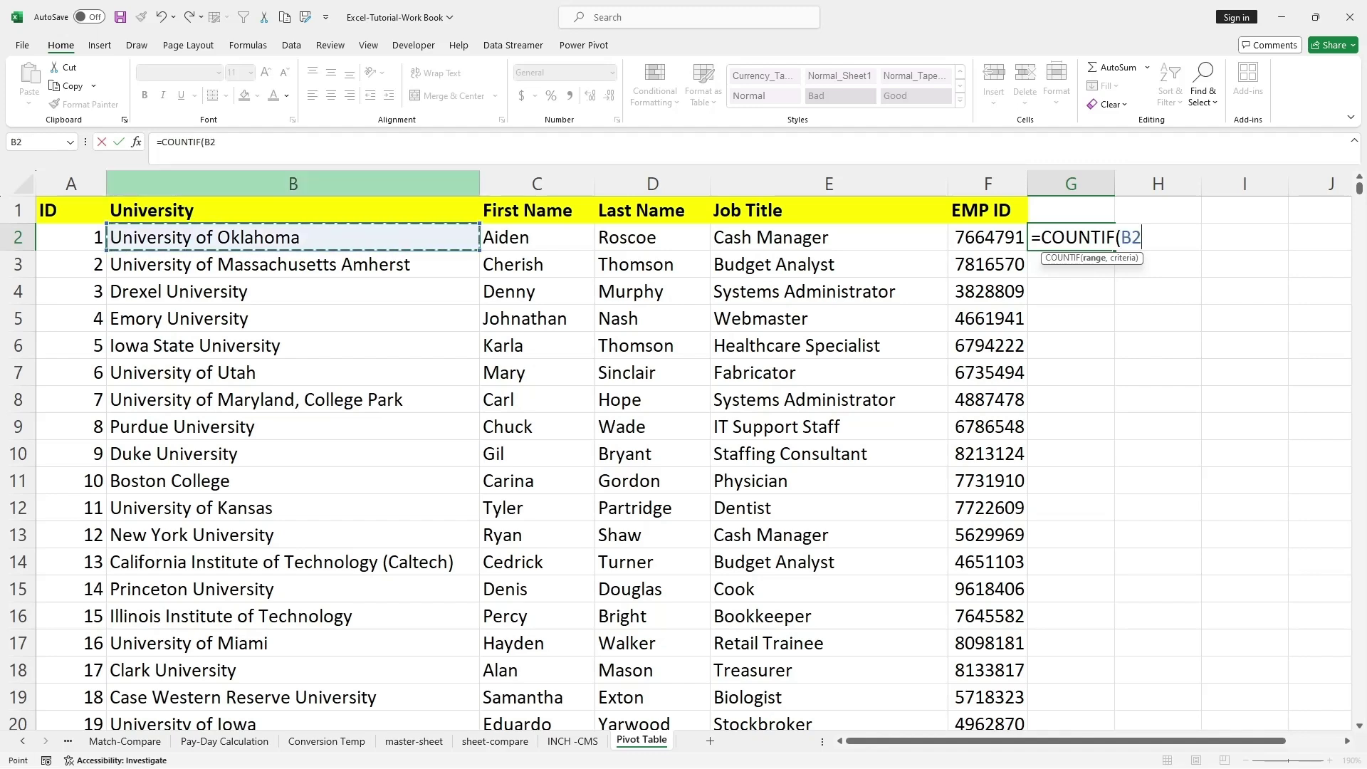
click(293, 184)
click(71, 184)
drag(71, 183, 990, 184)
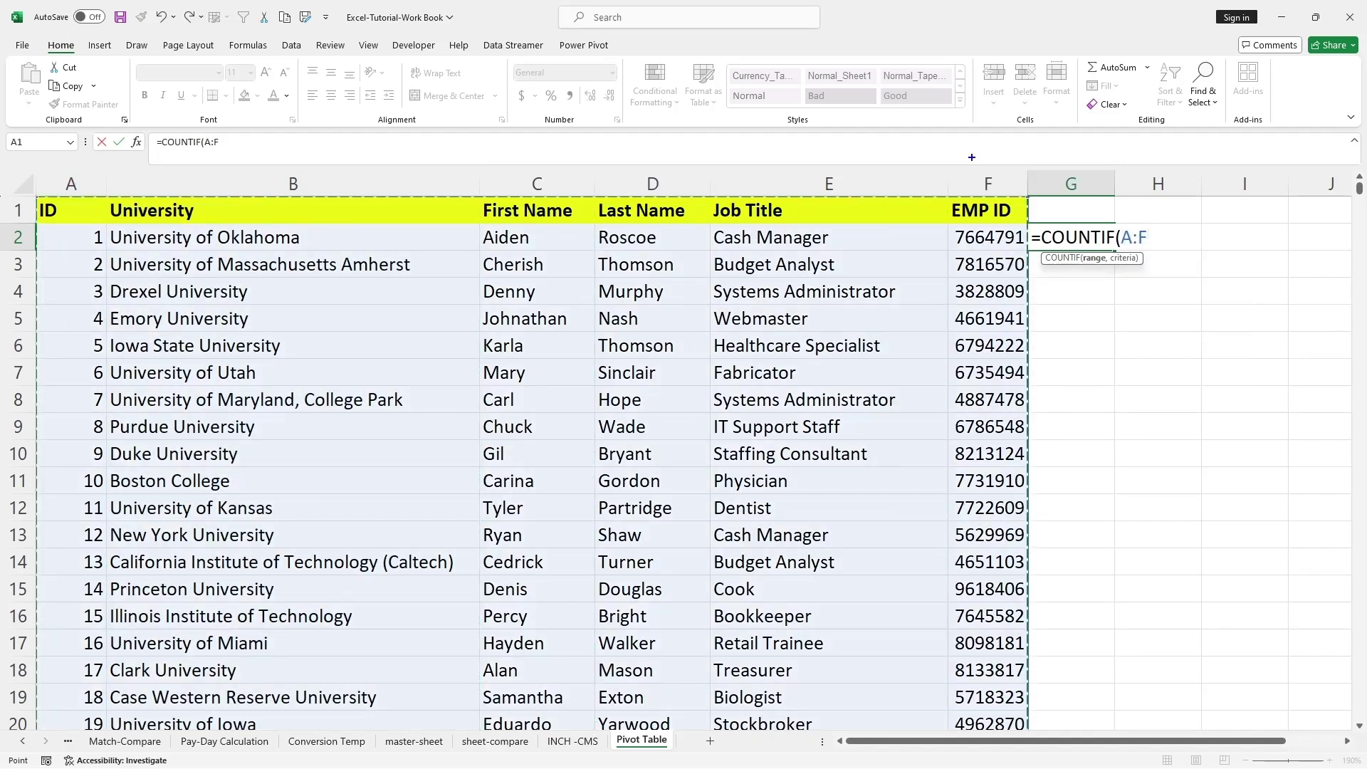
mouse_move(1034, 243)
mouse_down()
mouse_move(1146, 270)
mouse_move(1103, 291)
mouse_up()
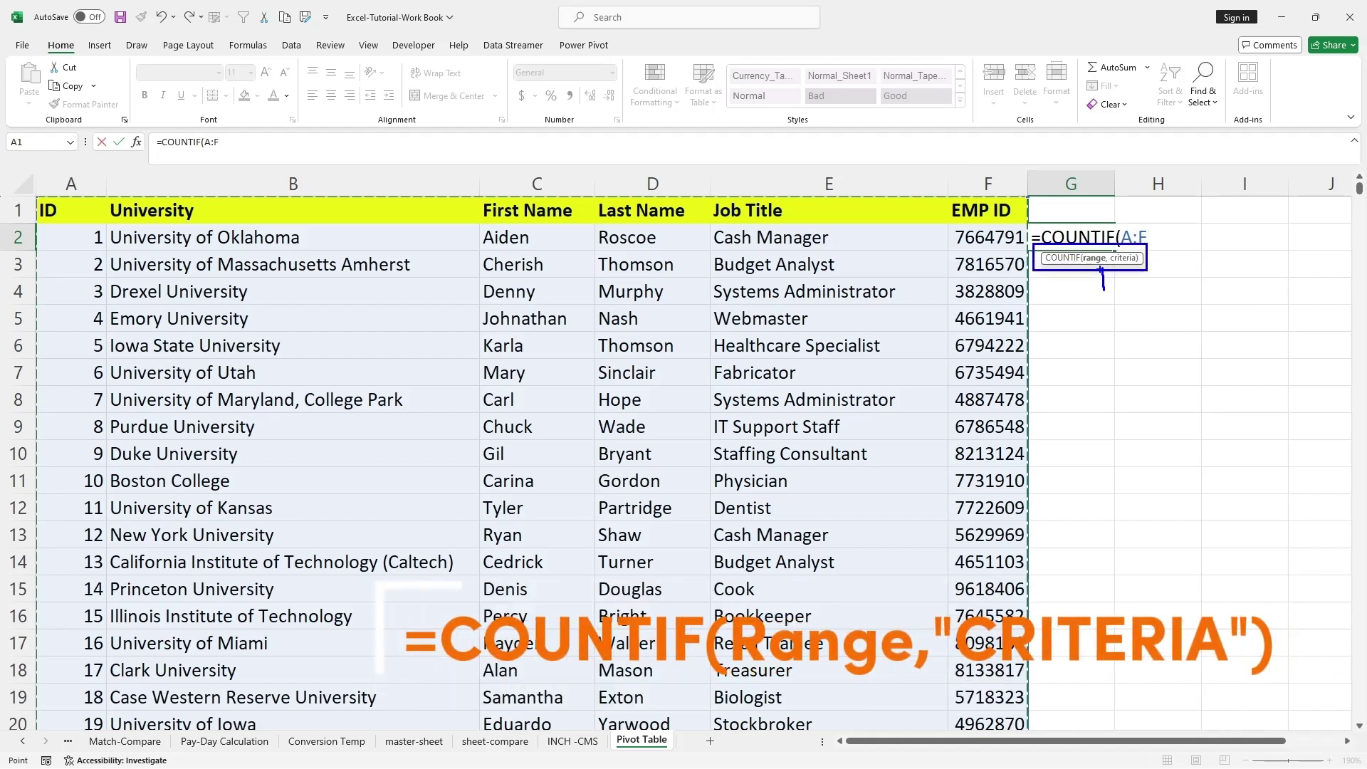
drag(1129, 269, 1142, 279)
key(Escape)
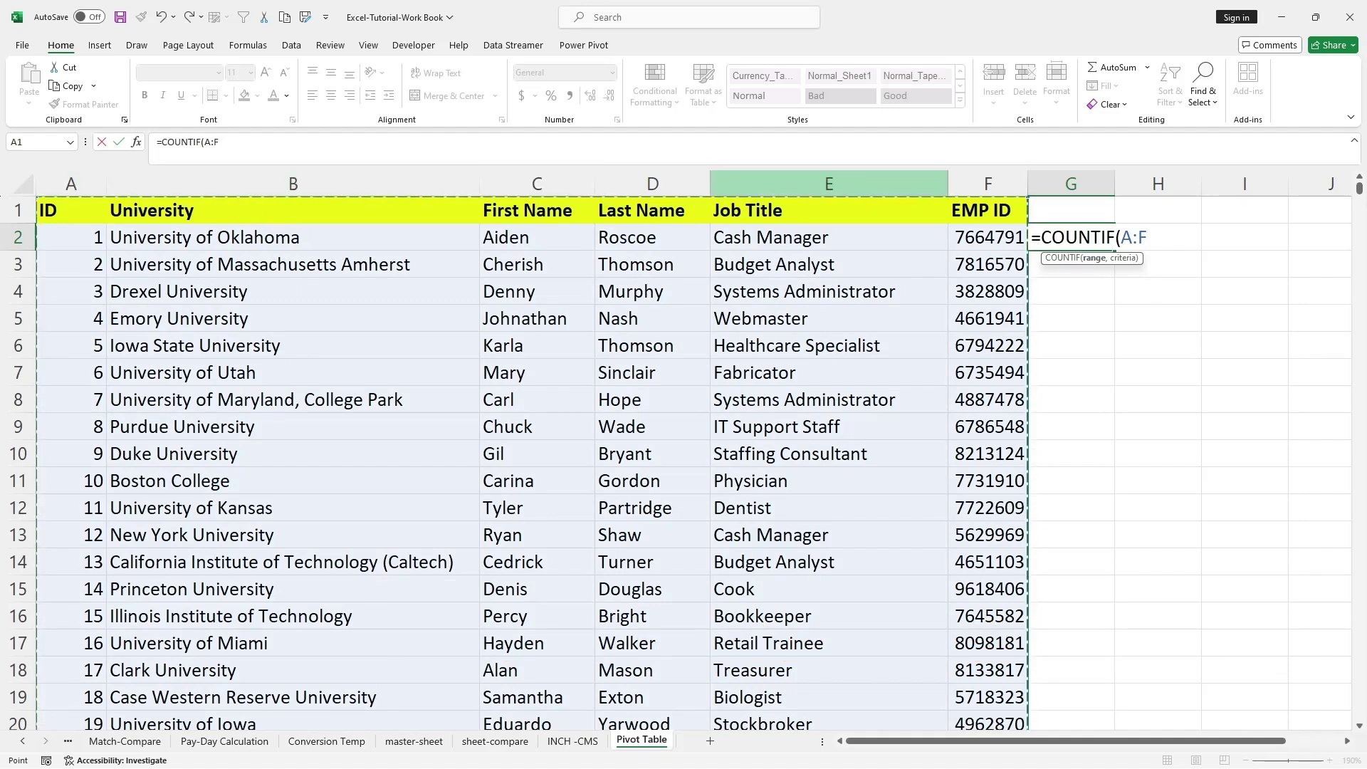
Complete the COUNTIF formula in G2 with "Drexel University" as the criteria
click(219, 141)
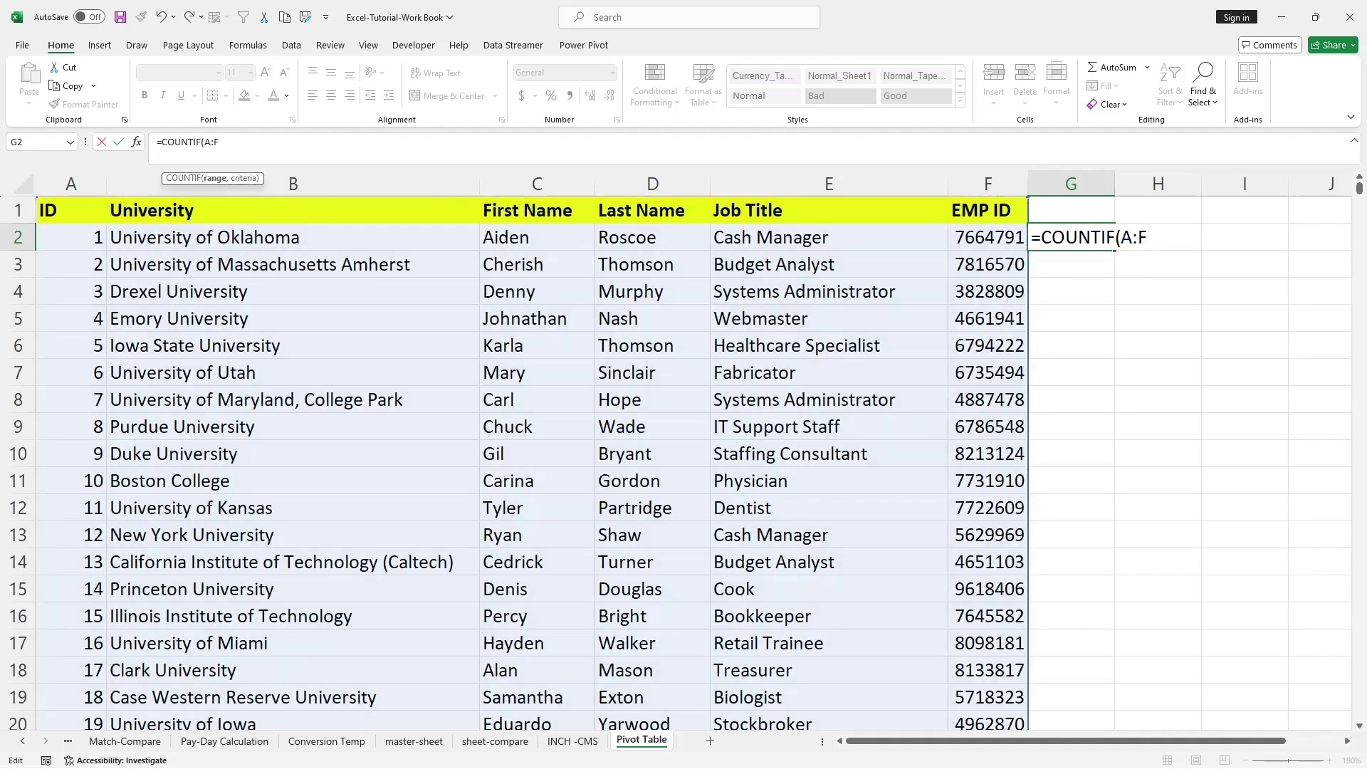
text(,)
click(1159, 237)
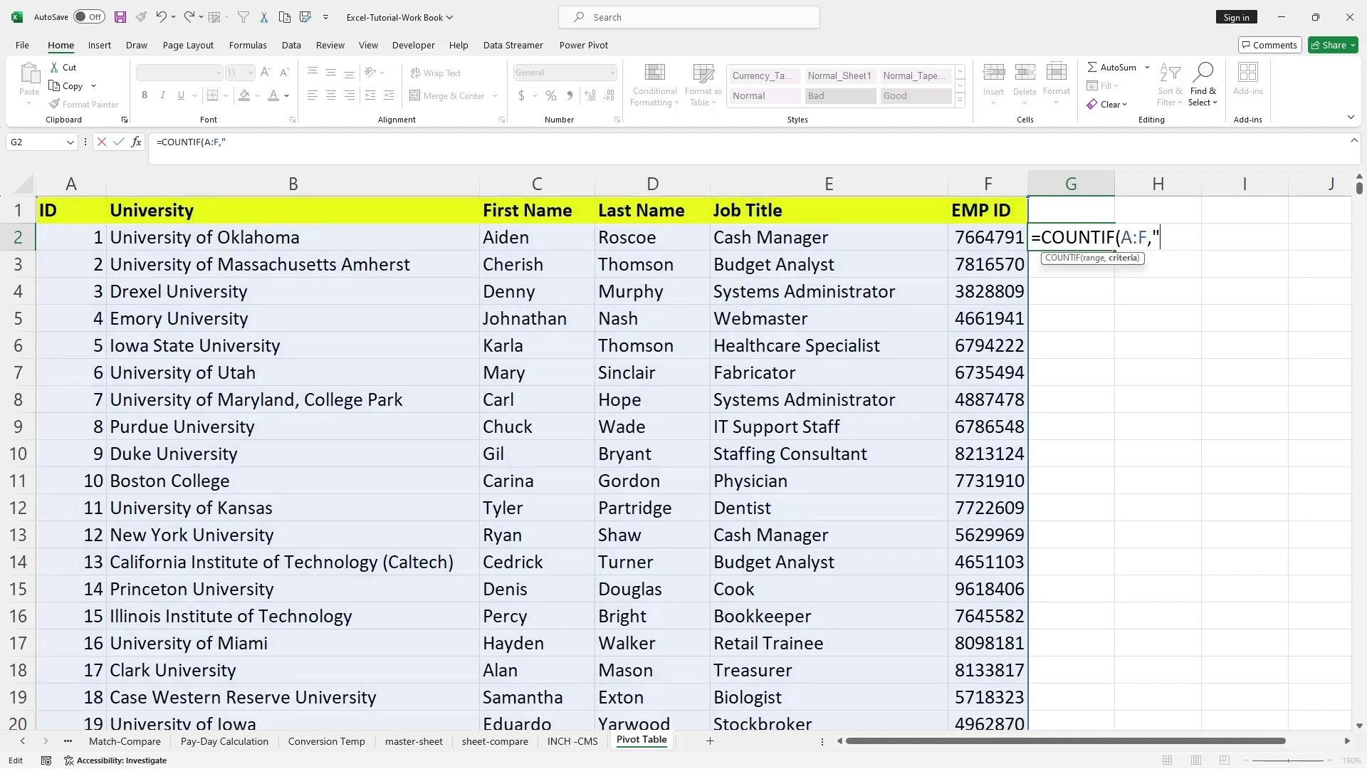
text(Drexel University")
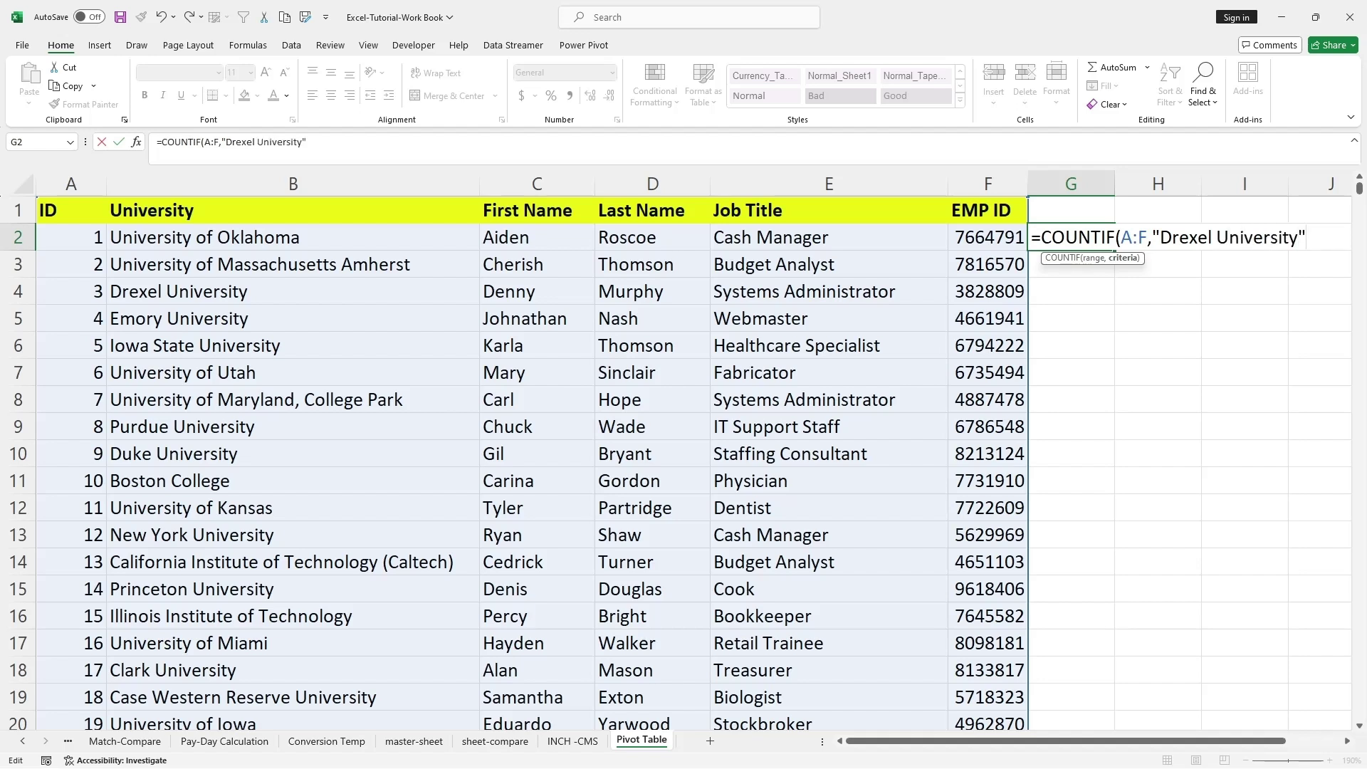
text())
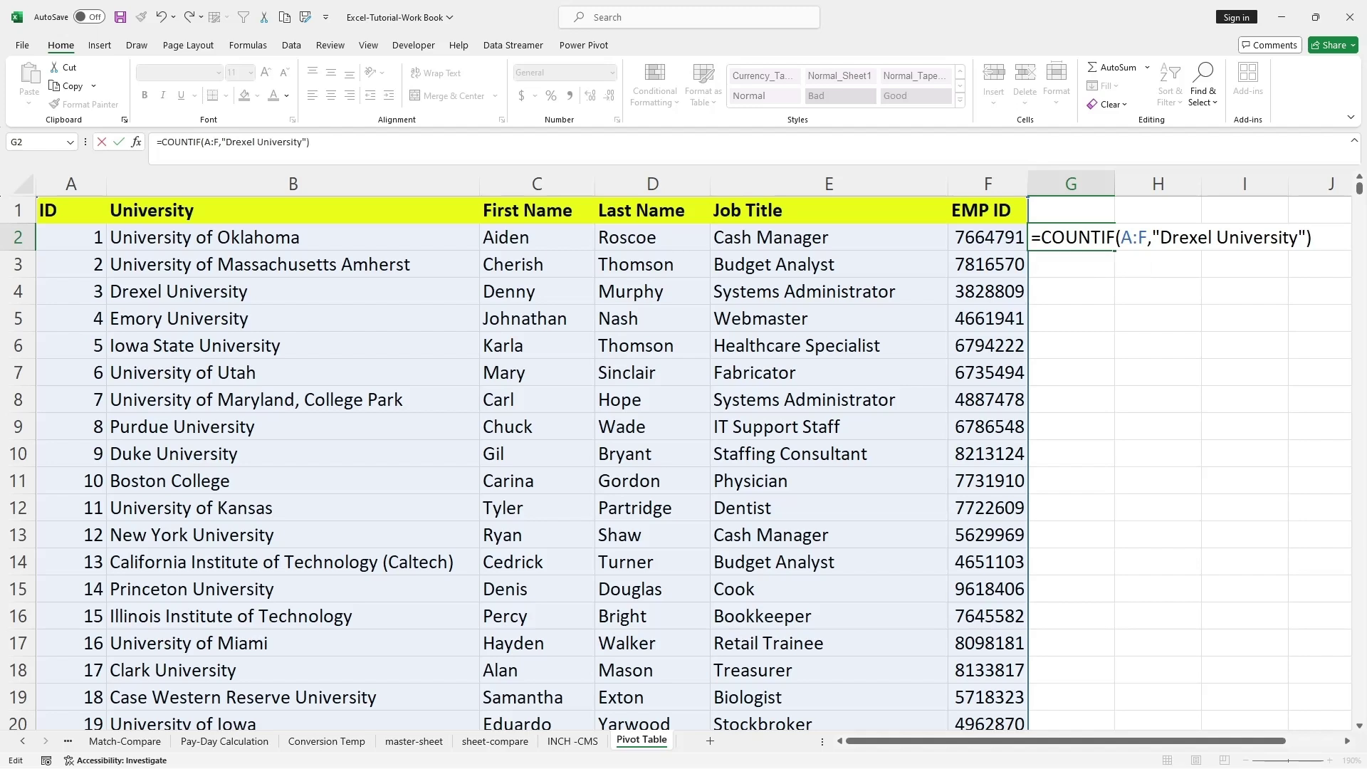
key(Return)
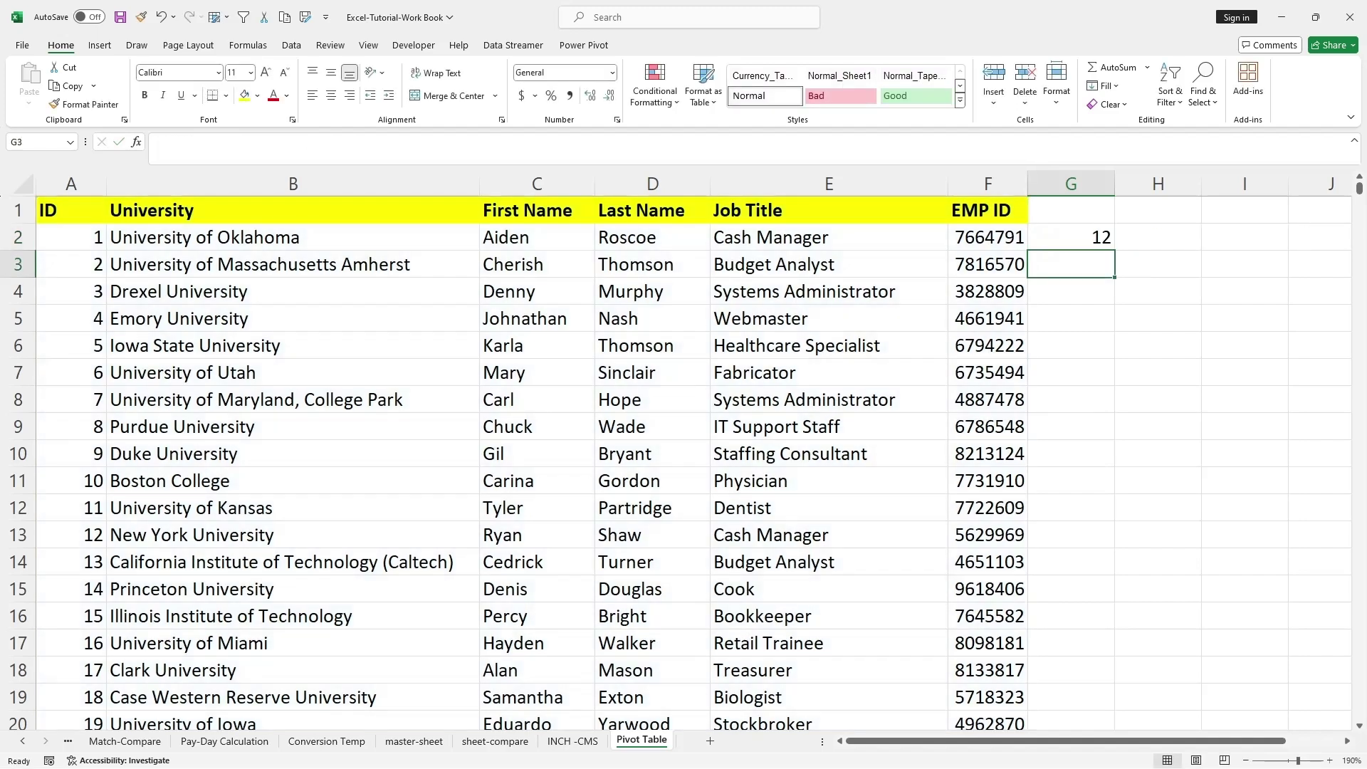
Enter the header Result in cell G1, above the COUNTIF formula
key(Up)
key(Up)
text(Re)
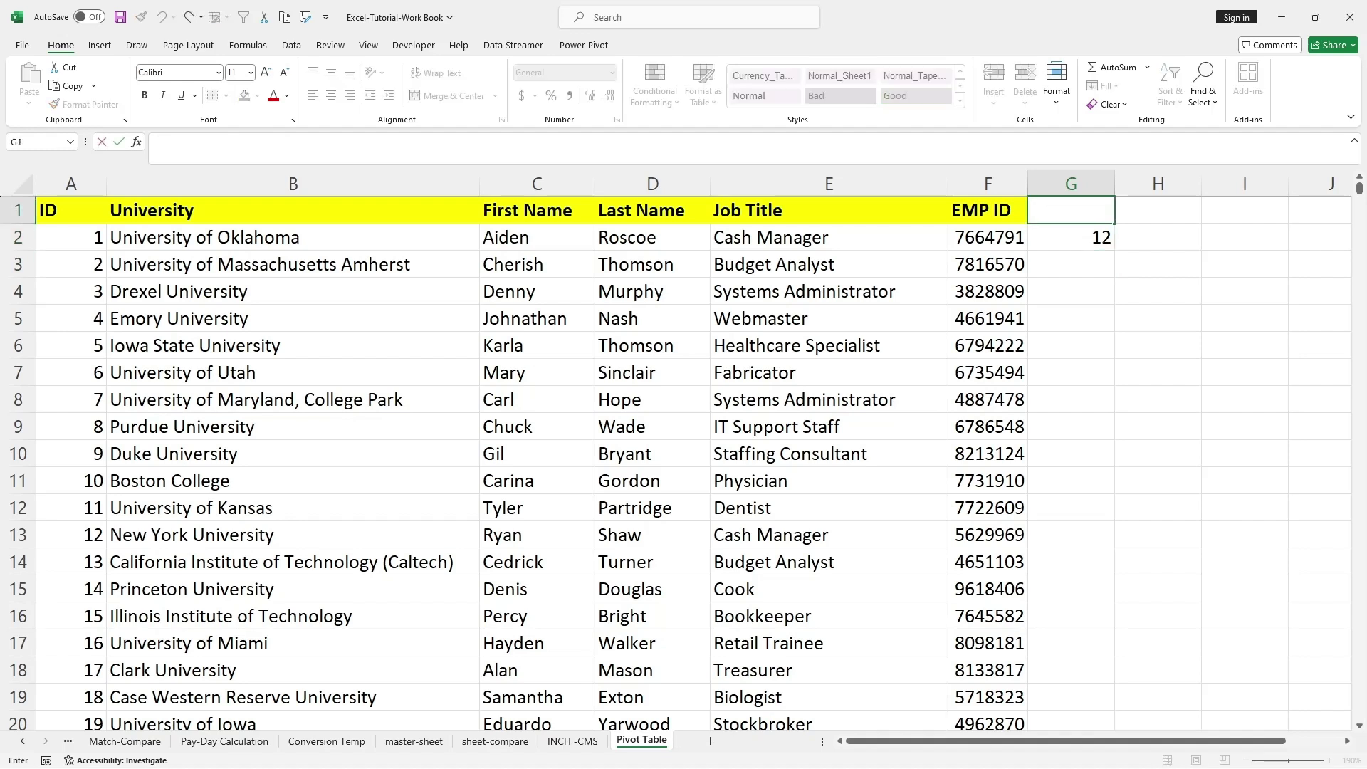
text(sult)
click(1158, 345)
Review the COUNTIF formula in G2 against the Drexel University entry, the University column and the other data columns
click(1071, 237)
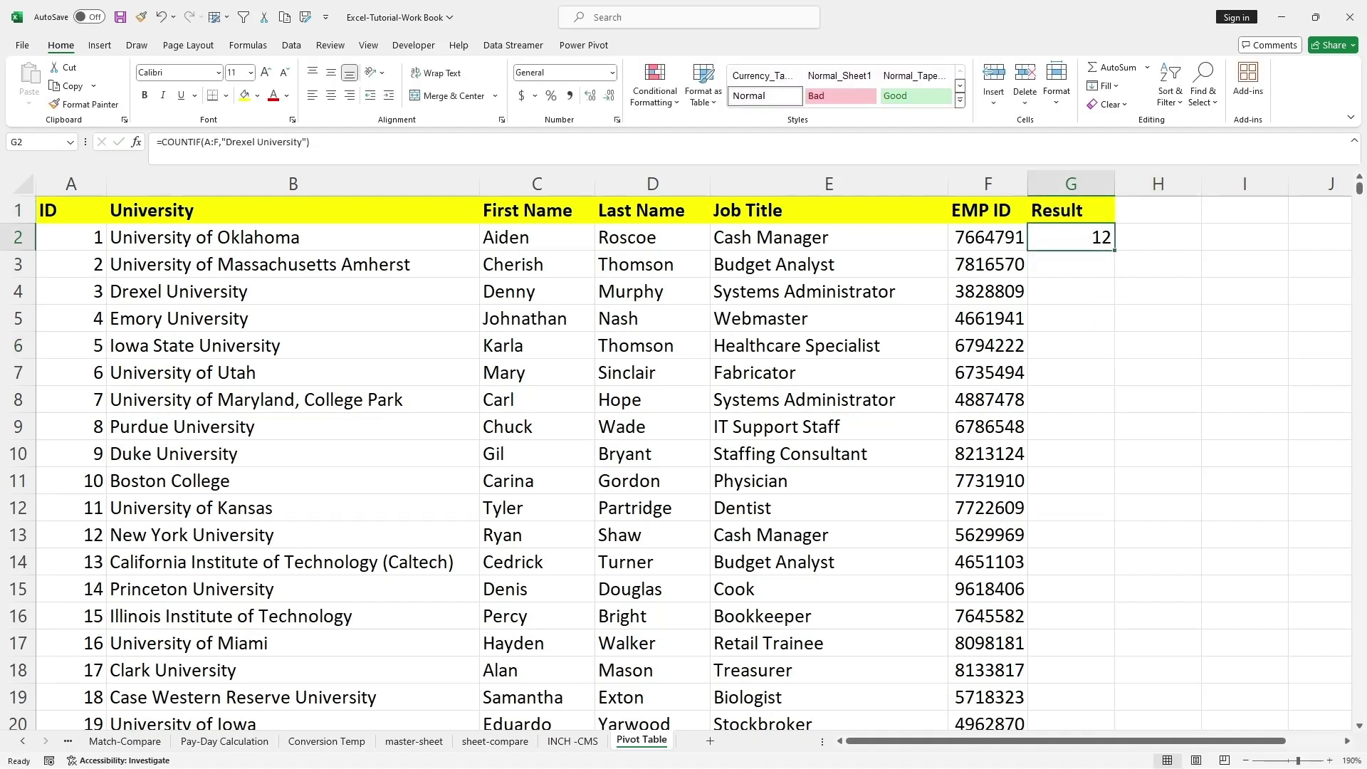
click(292, 292)
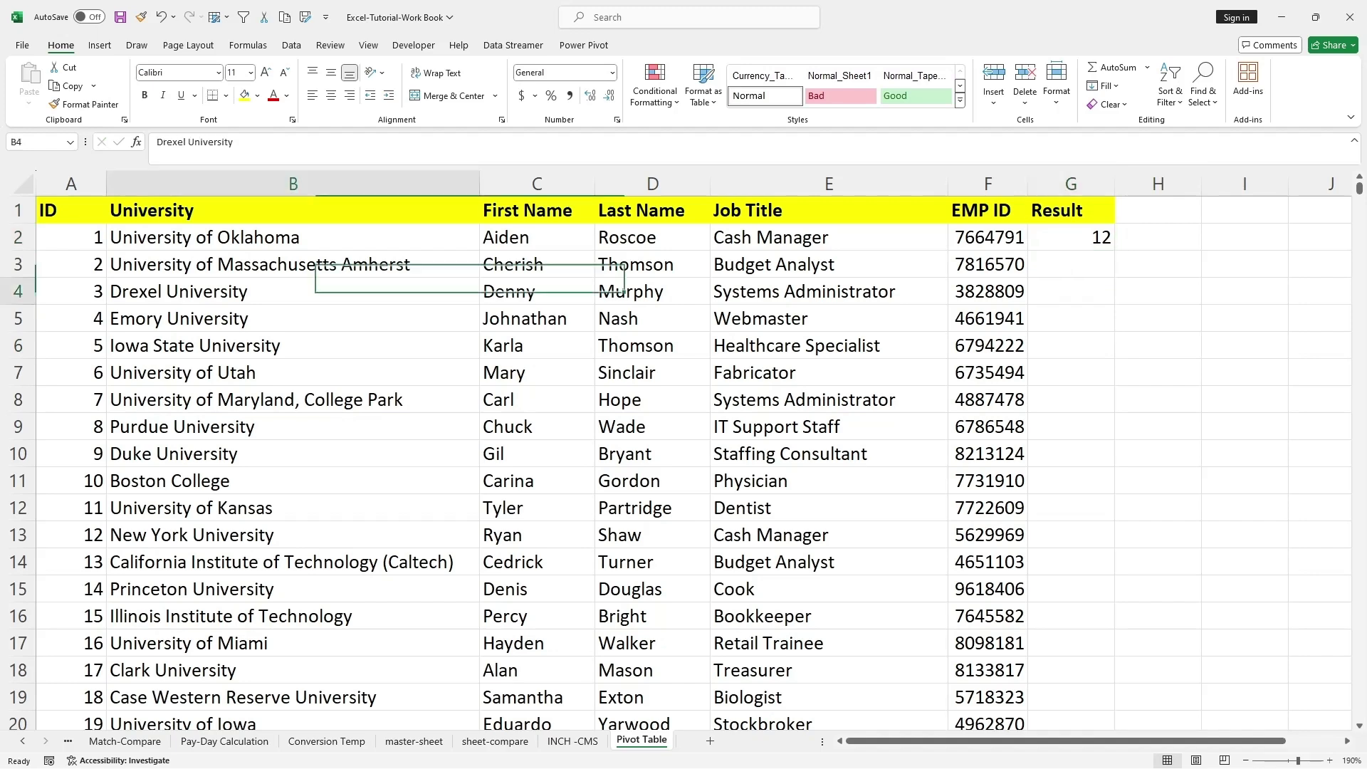
click(292, 183)
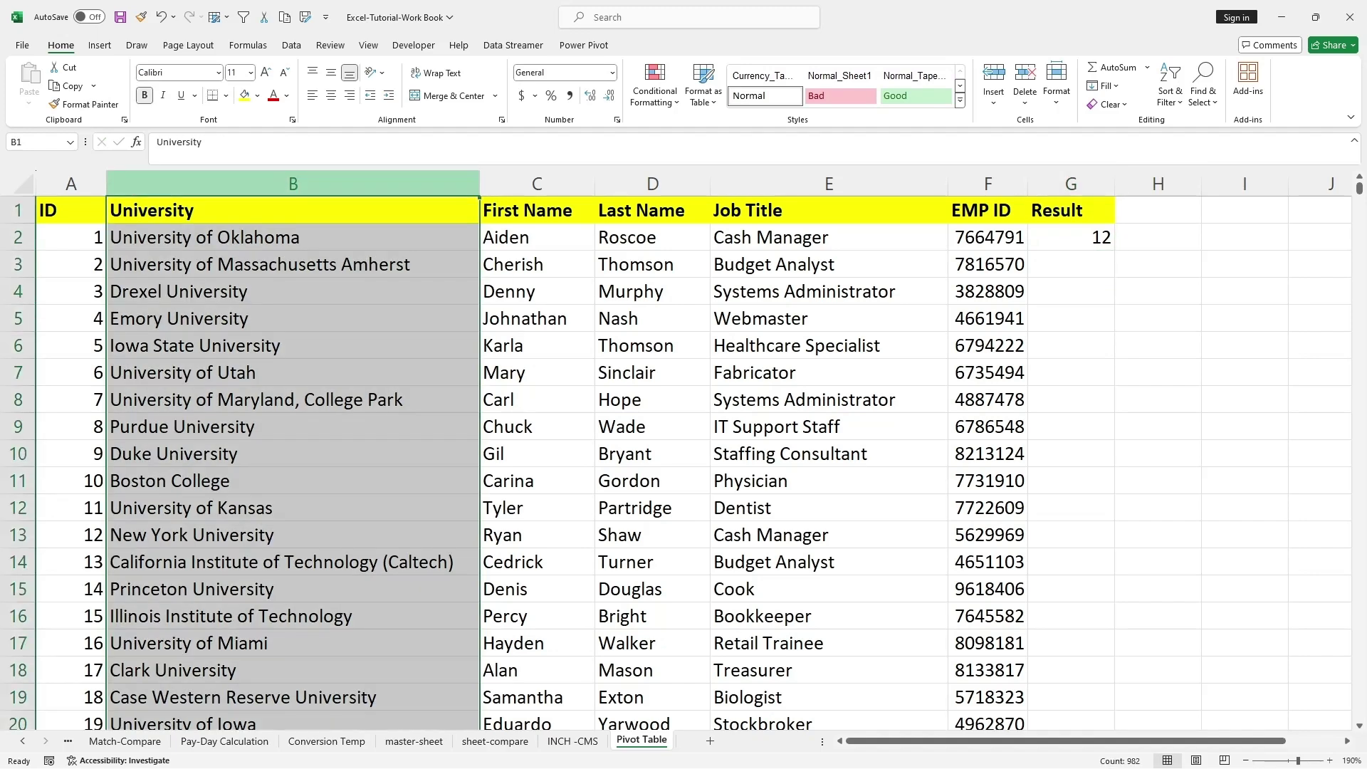
click(292, 345)
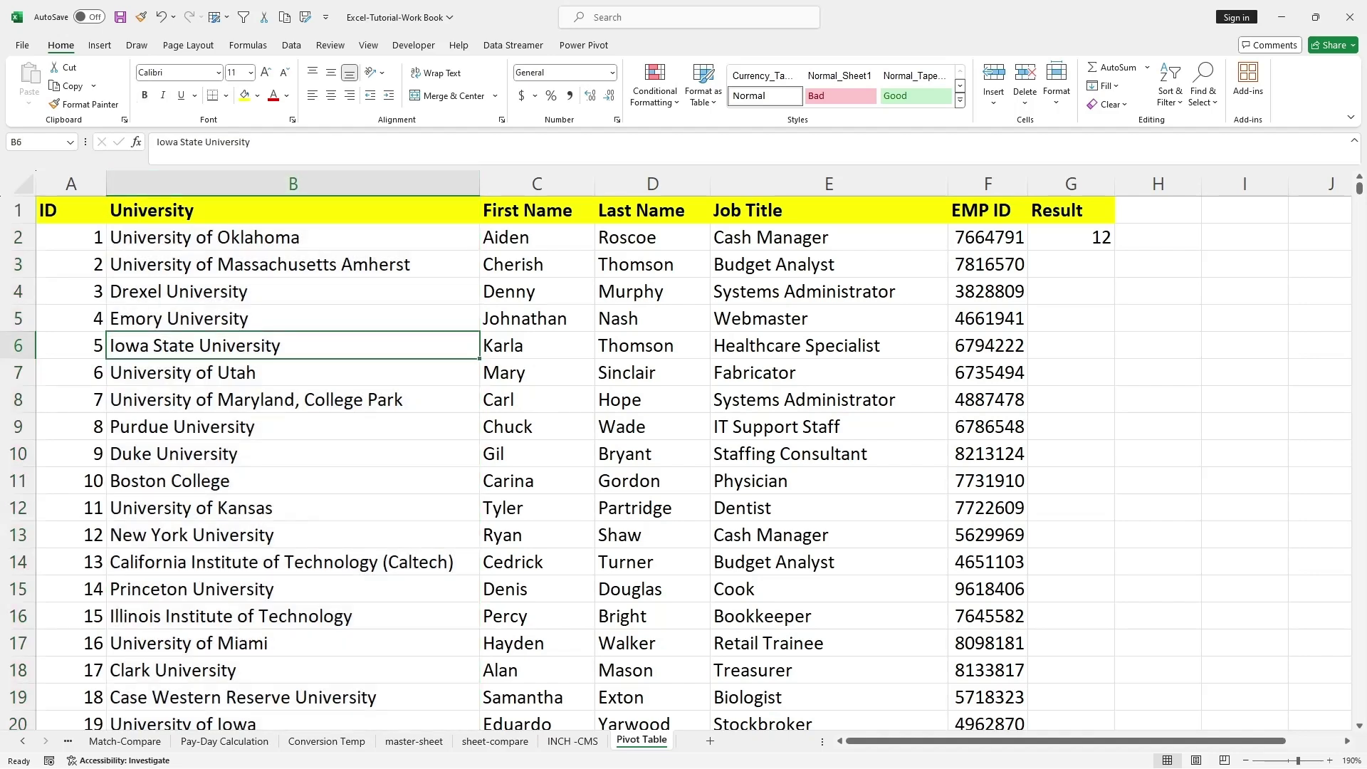
click(291, 264)
drag(71, 183, 933, 184)
drag(705, 183, 1071, 184)
click(652, 318)
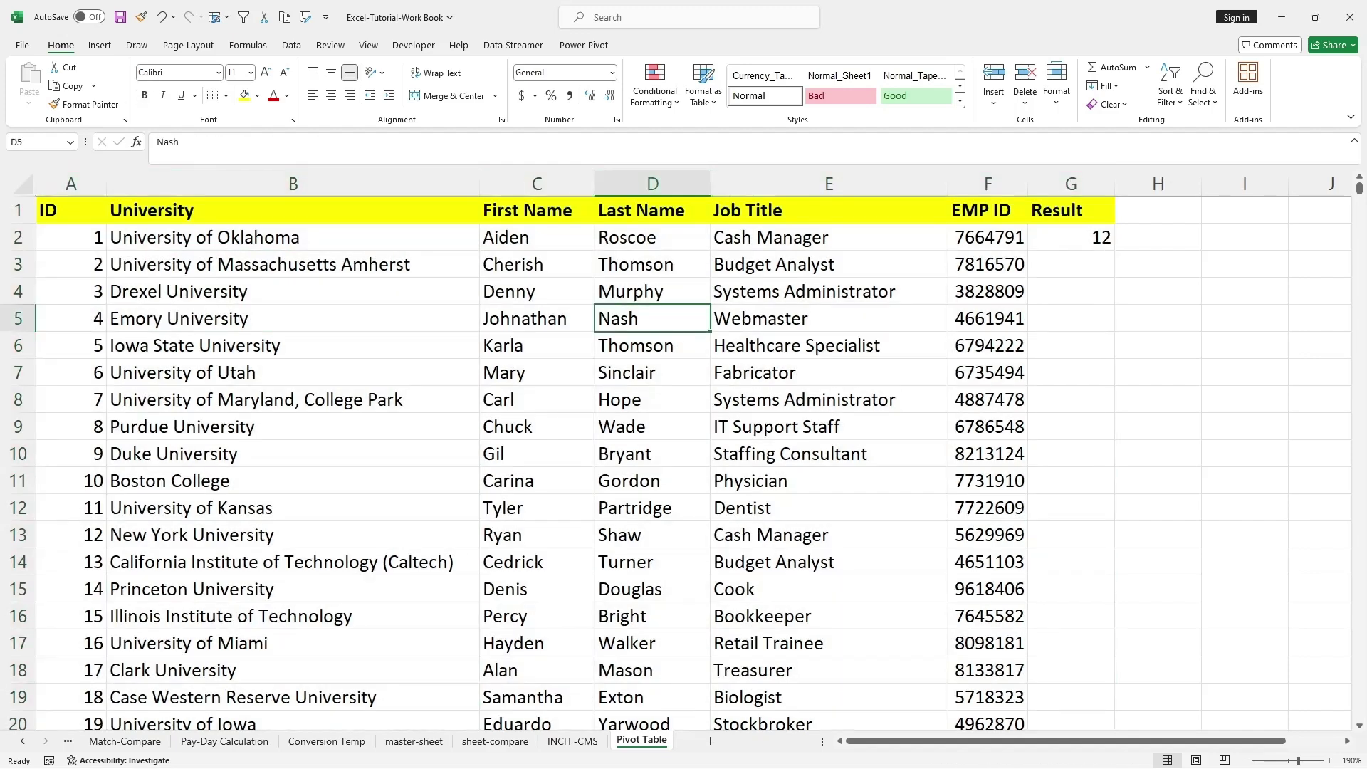
Insert a PivotTable on a new worksheet from the Pivot Table sheet's columns A:F
click(293, 237)
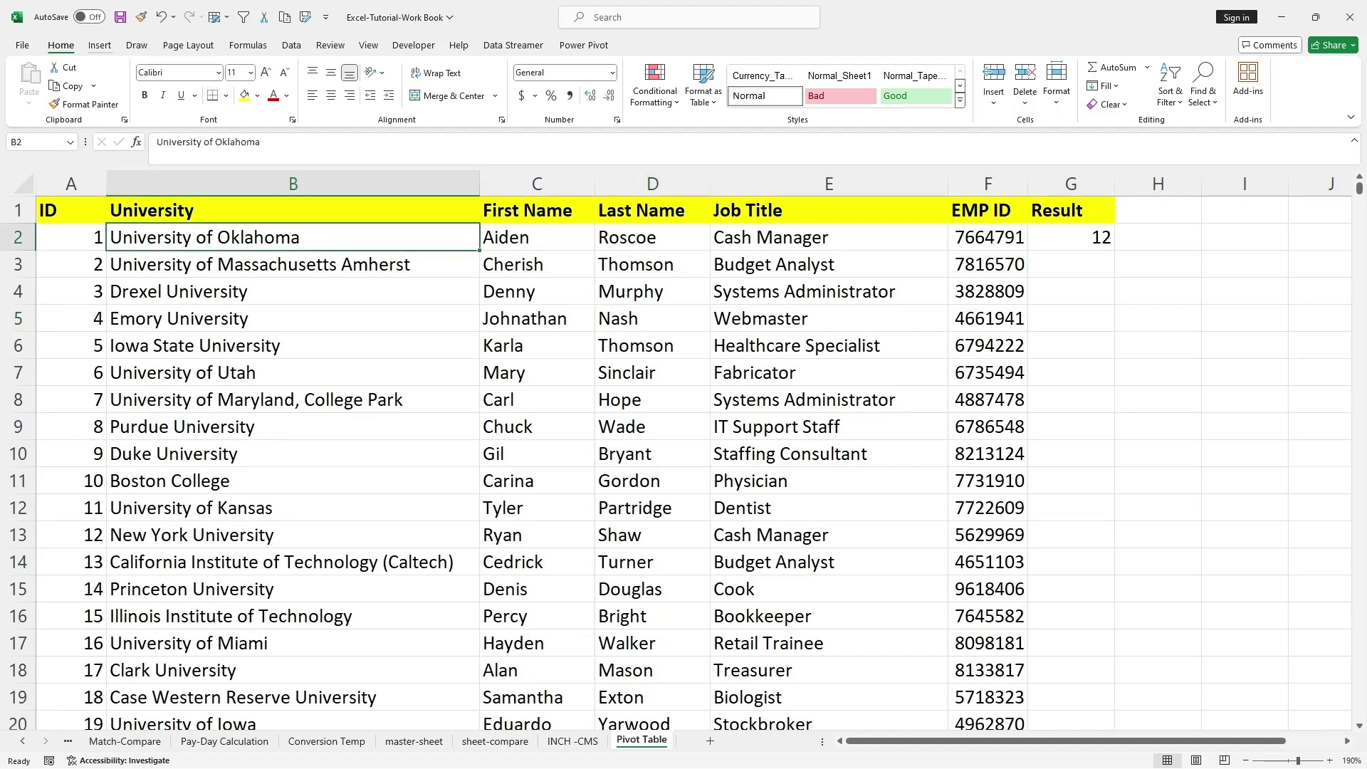
click(100, 44)
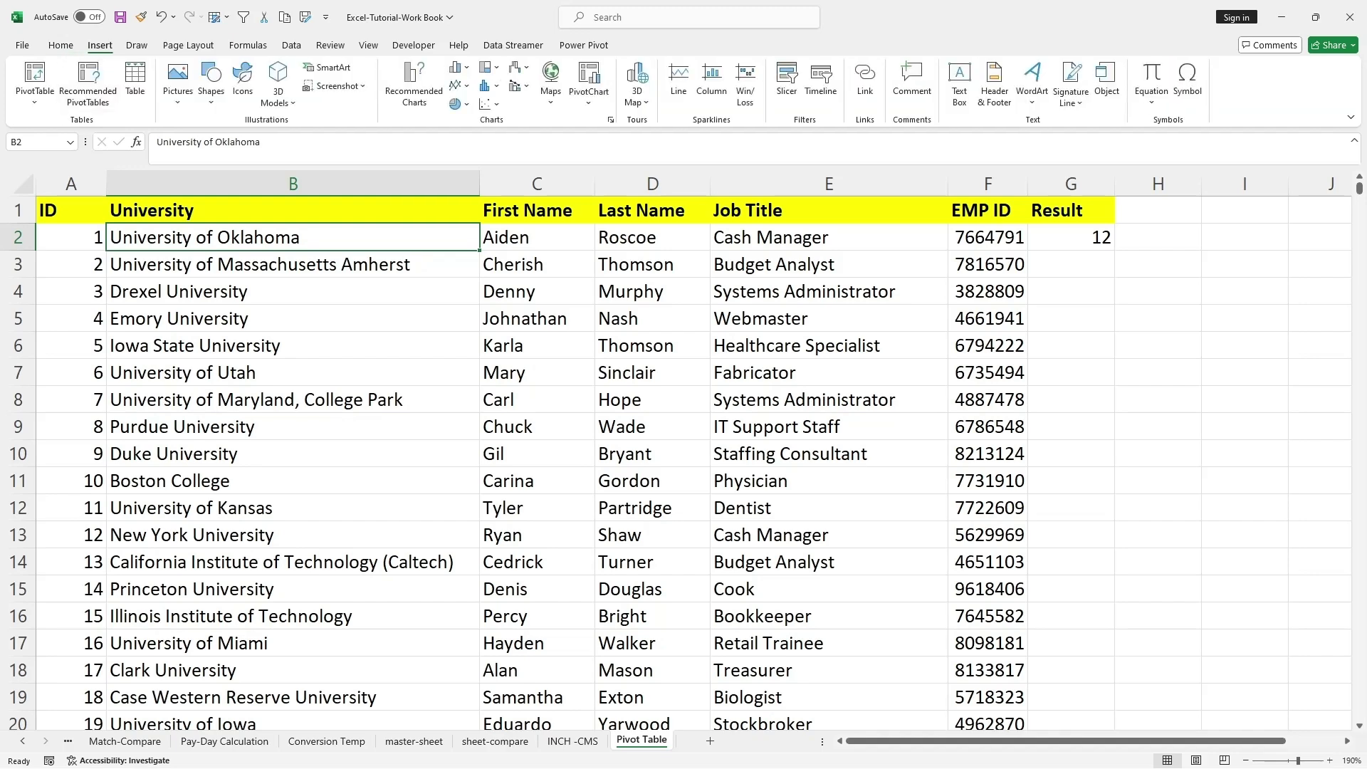
click(34, 94)
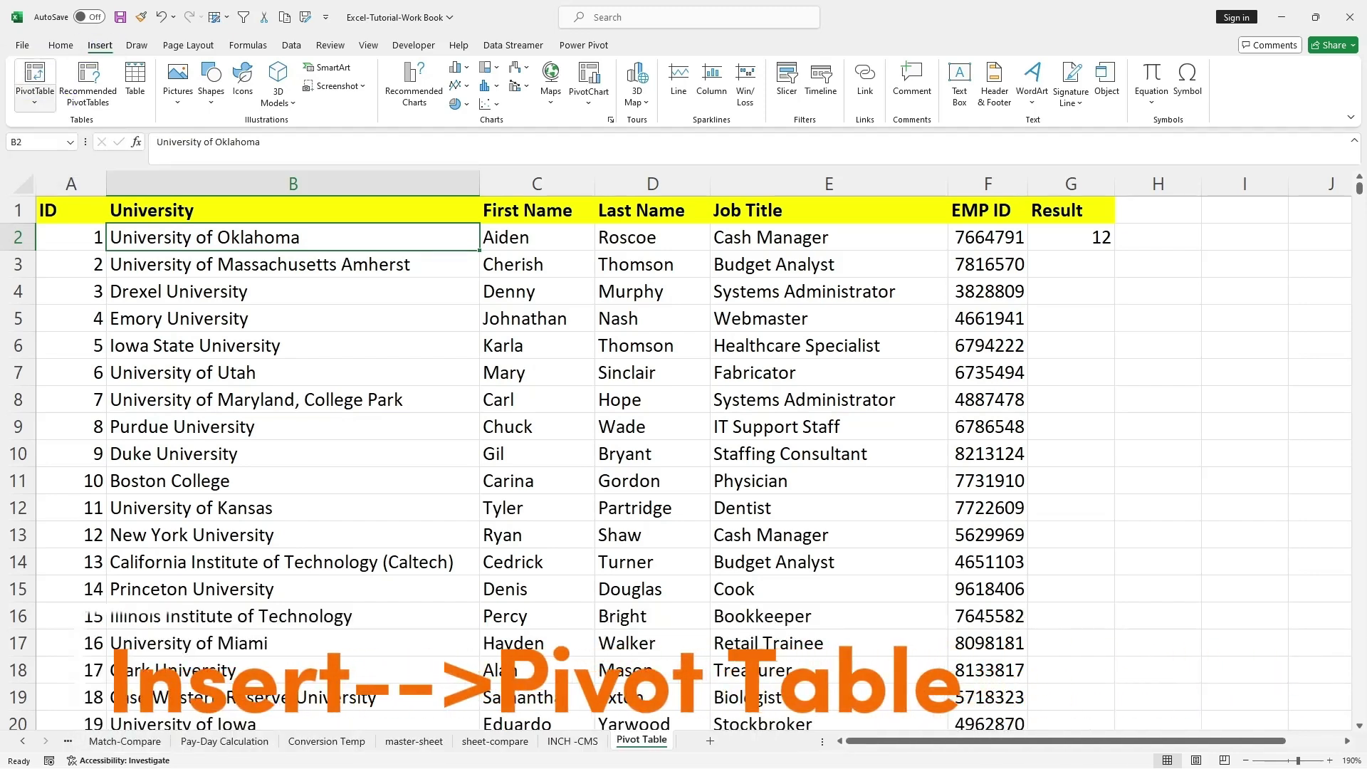
click(35, 86)
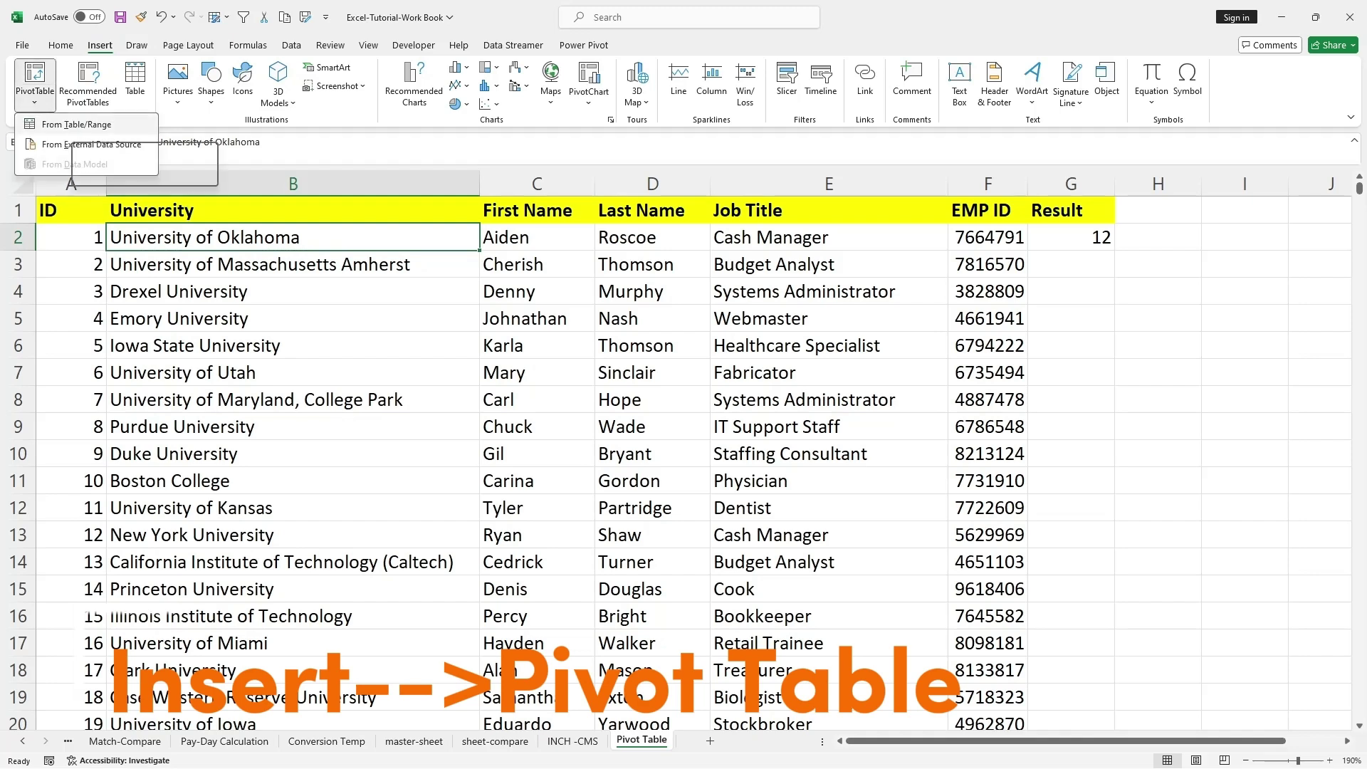
click(76, 124)
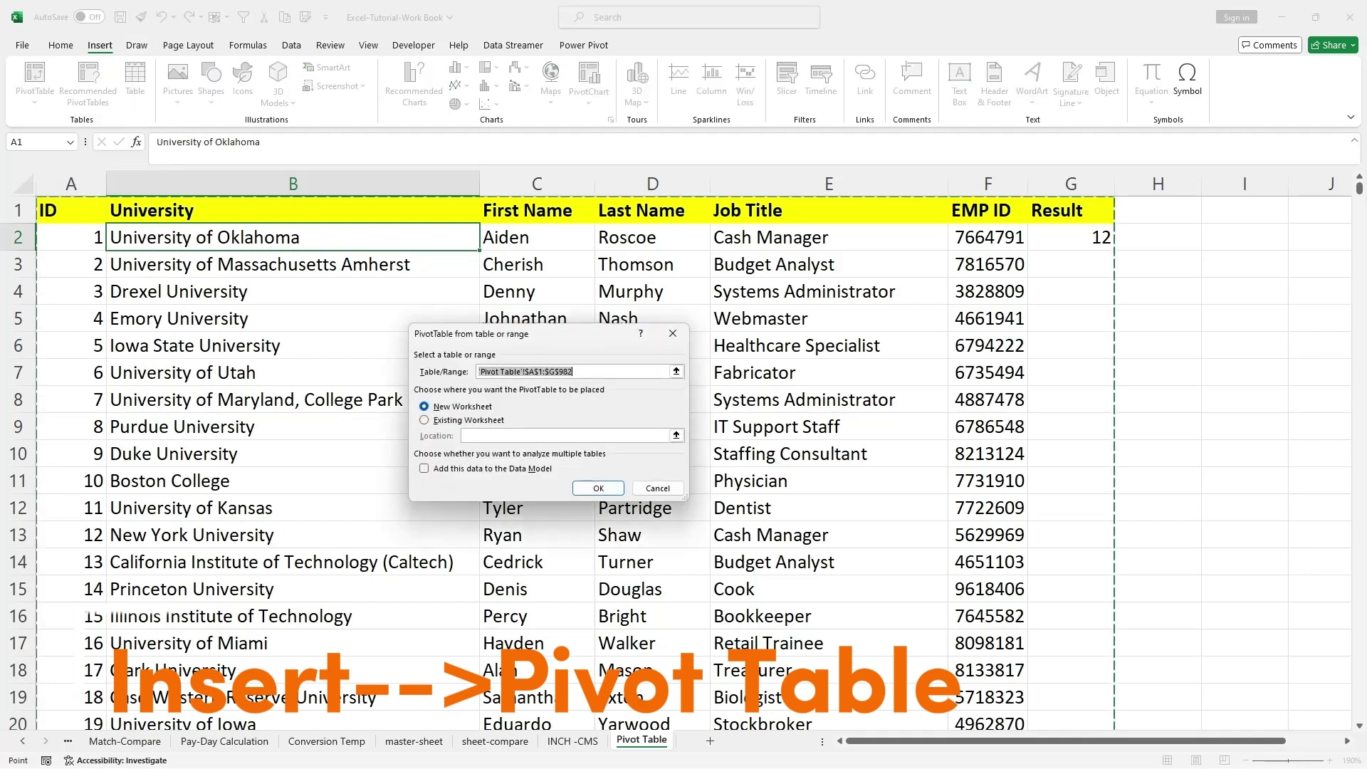
drag(71, 184, 1022, 187)
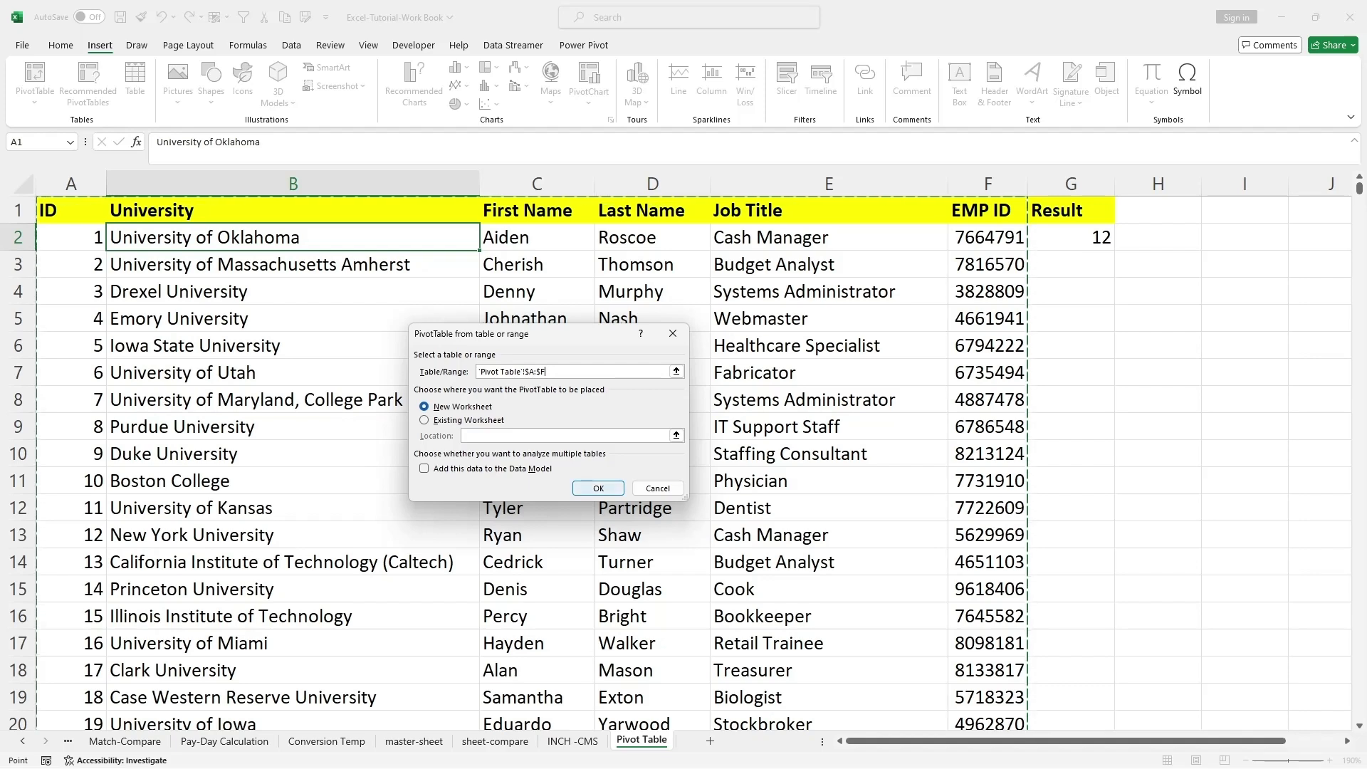
click(597, 488)
key(Return)
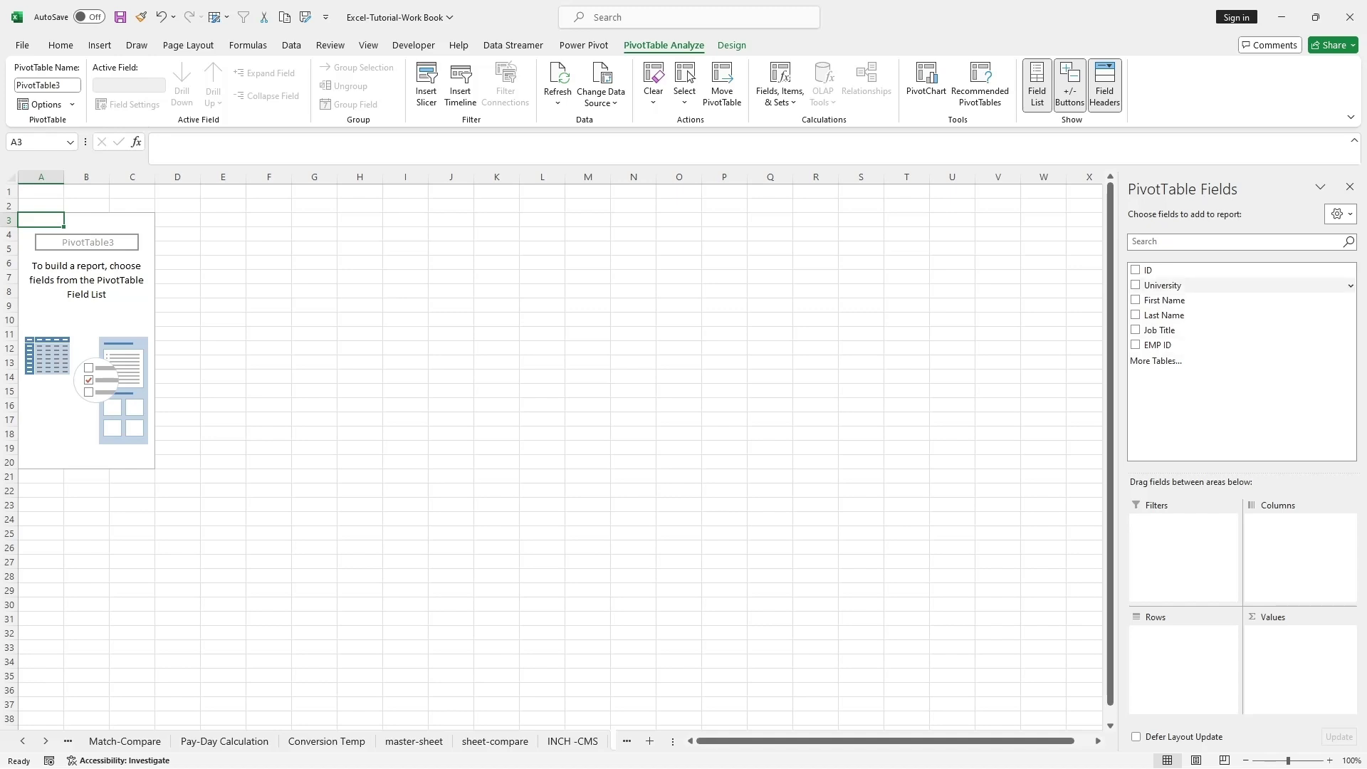
Add the University field to the PivotTable's rows and also to its values as a count
drag(1161, 285, 1182, 641)
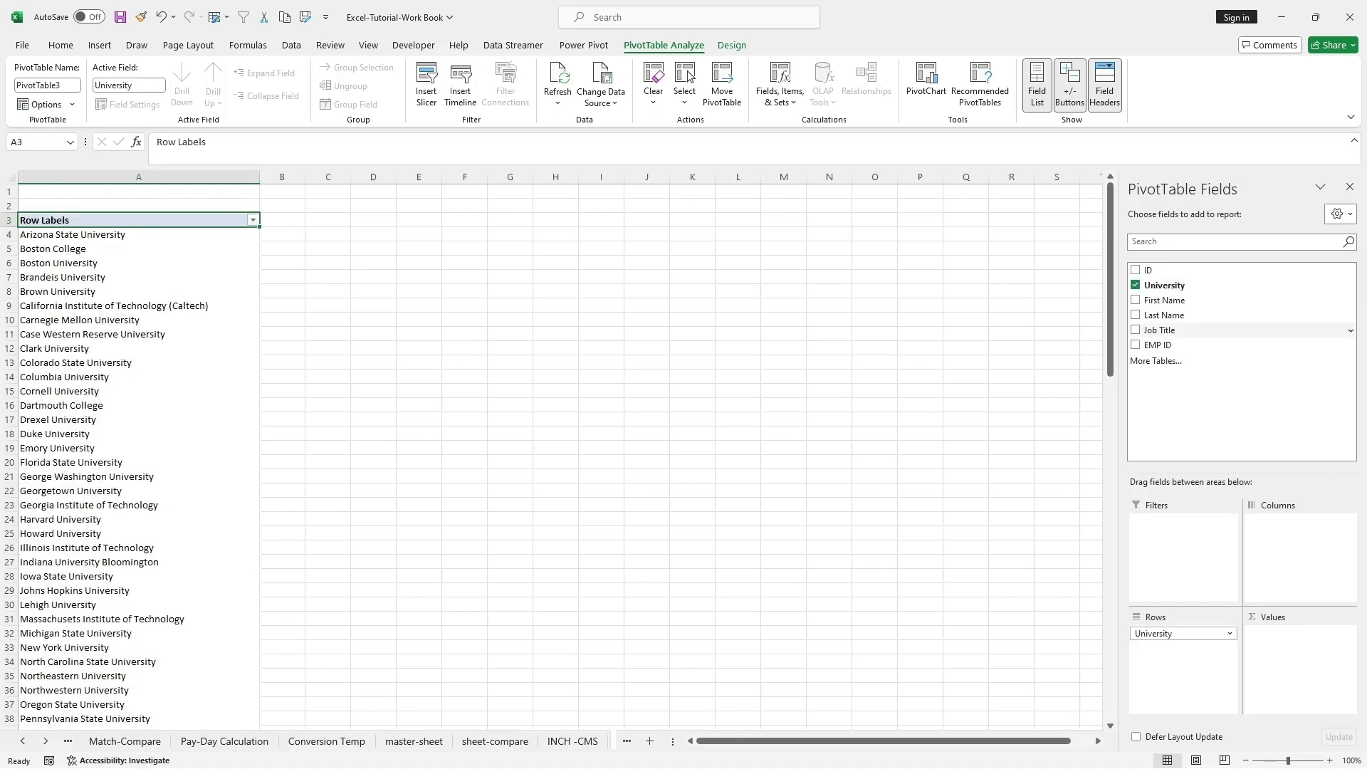
drag(1163, 284, 1299, 640)
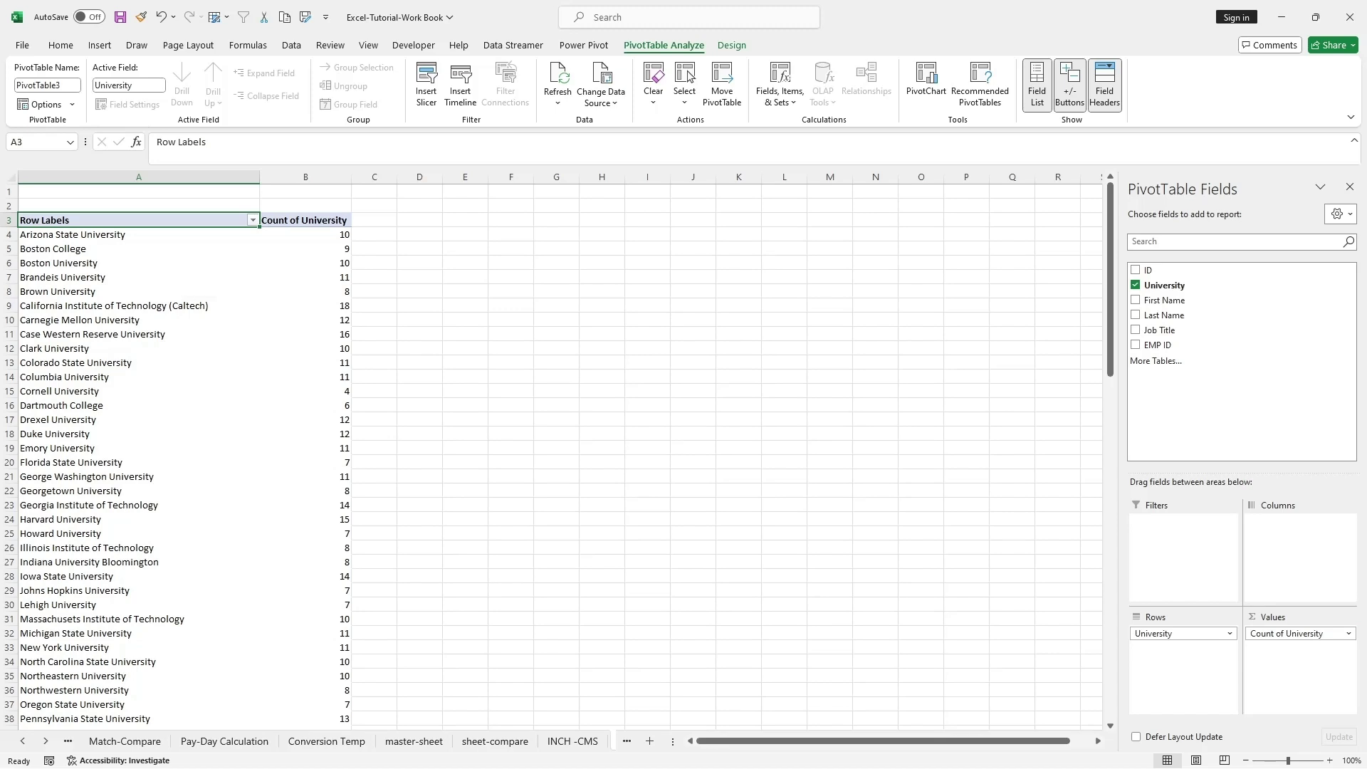
Filter the PivotTable's row labels so that only Drexel University is shown
click(252, 220)
click(111, 383)
key(space)
key(Down)
key(Down)
key(Down)
key(Down)
key(Down)
key(Down)
key(Down)
key(Down)
key(Down)
key(Down)
key(Down)
key(Down)
key(Down)
key(Down)
key(Down)
key(Down)
key(Down)
key(Down)
key(Down)
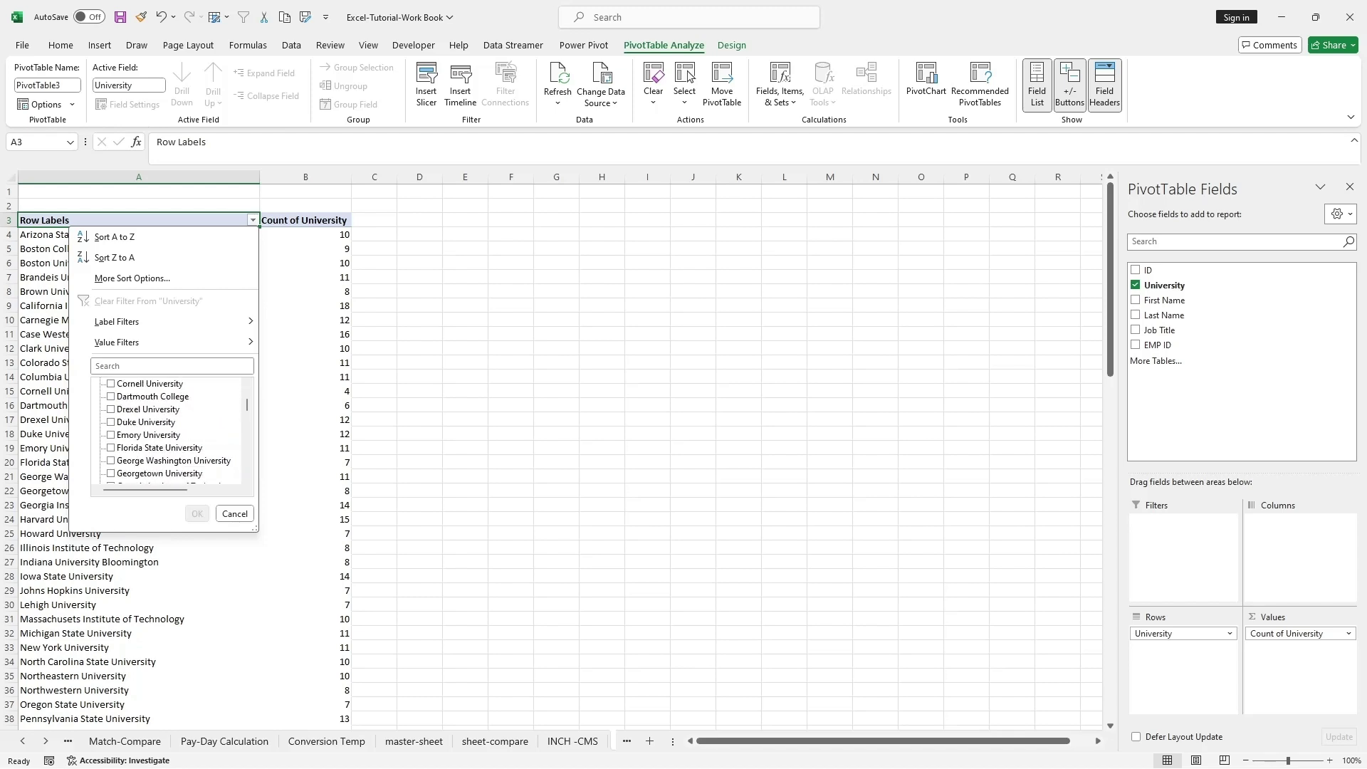
click(148, 409)
key(space)
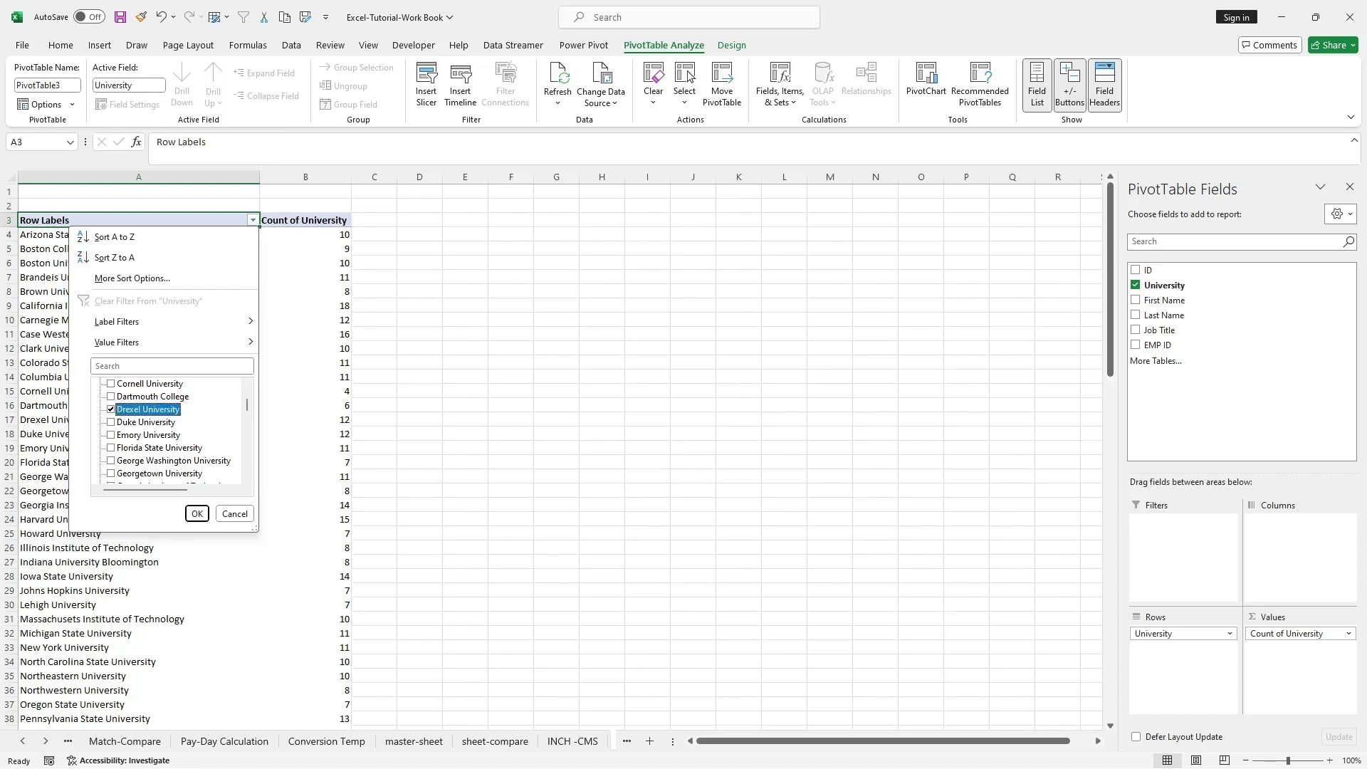
key(Return)
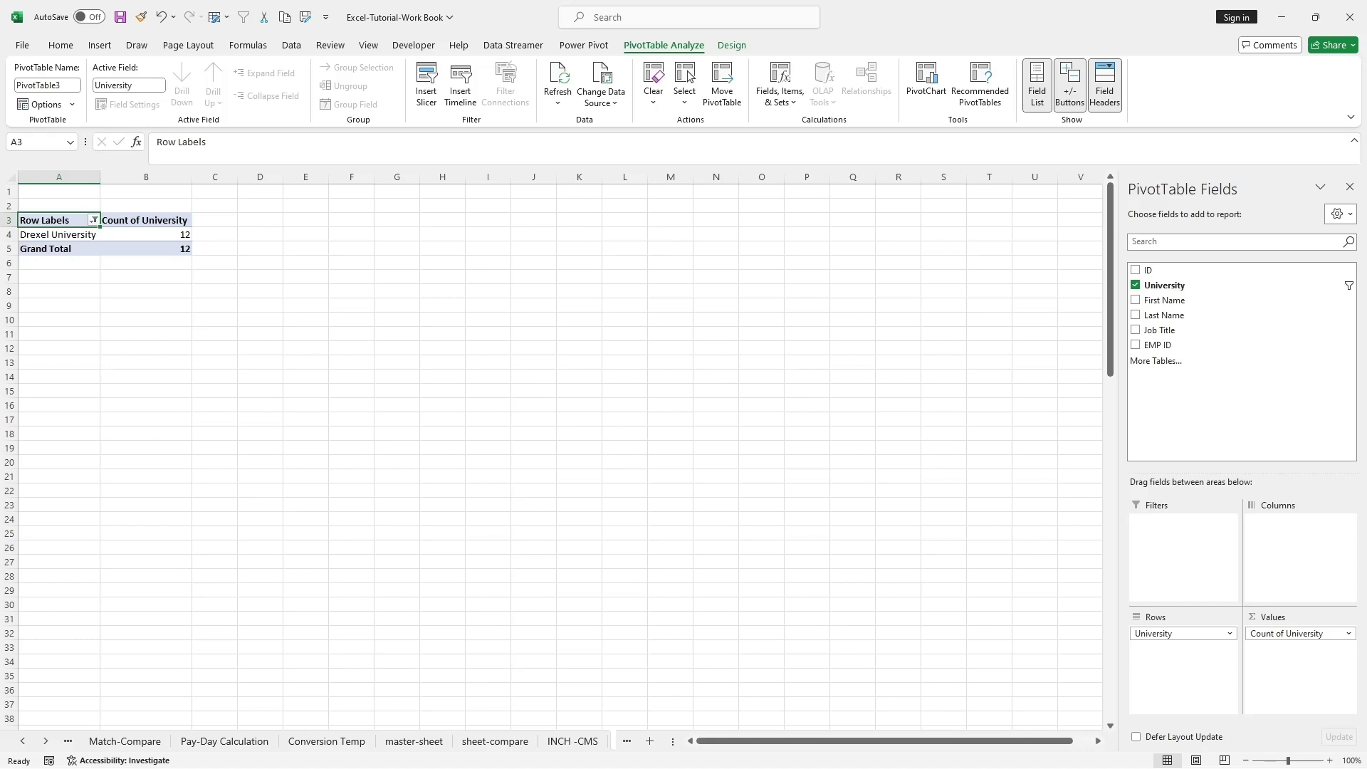
Compare the COUNTIF result in G2 of the Pivot Table sheet with the PivotTable's Drexel University count on Sheet8
click(573, 740)
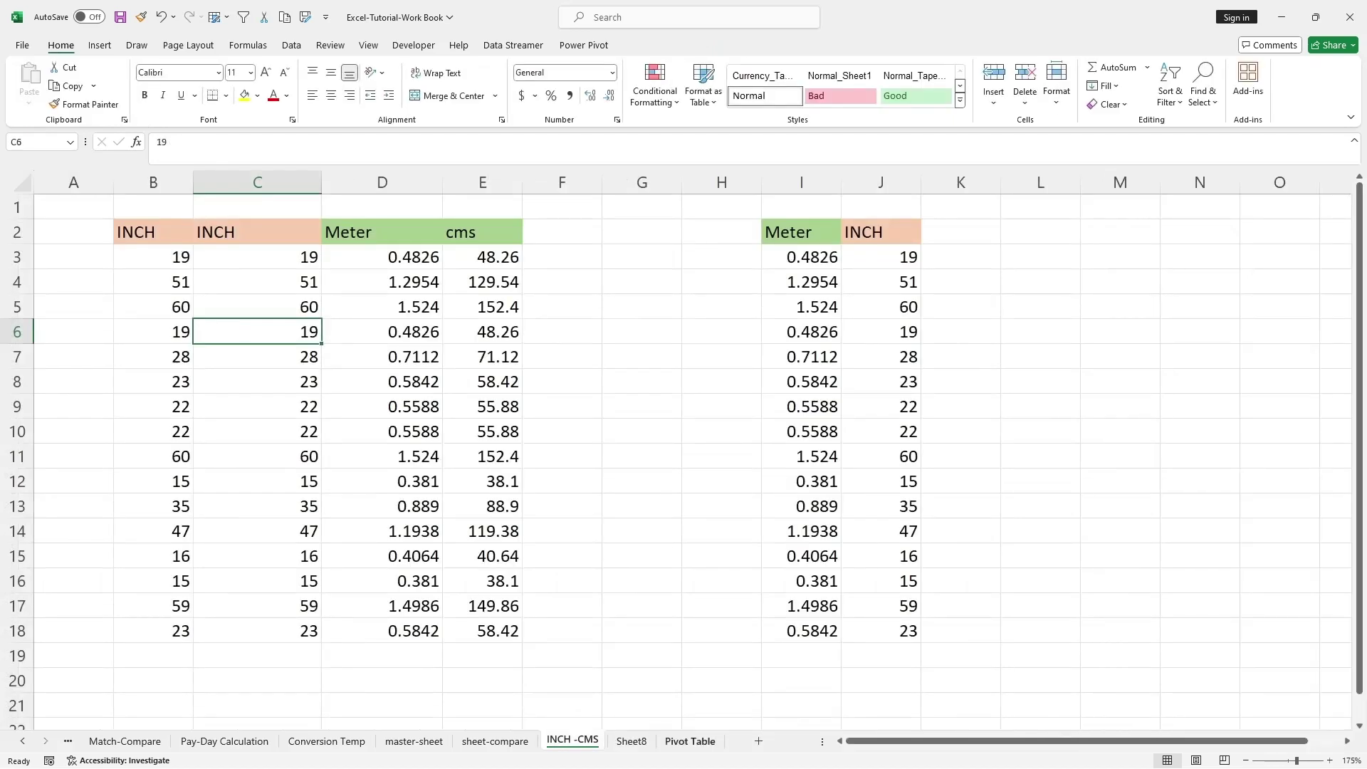
click(688, 741)
click(1070, 237)
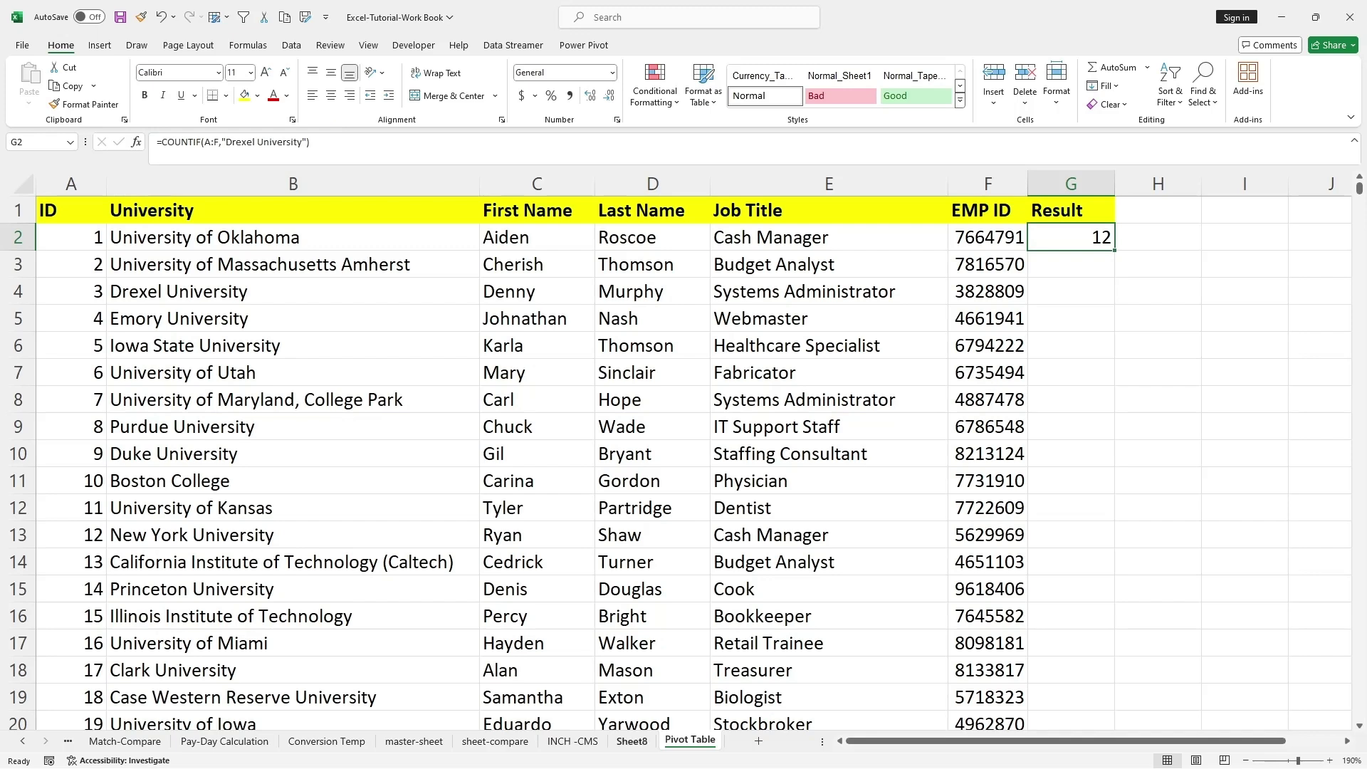
click(630, 741)
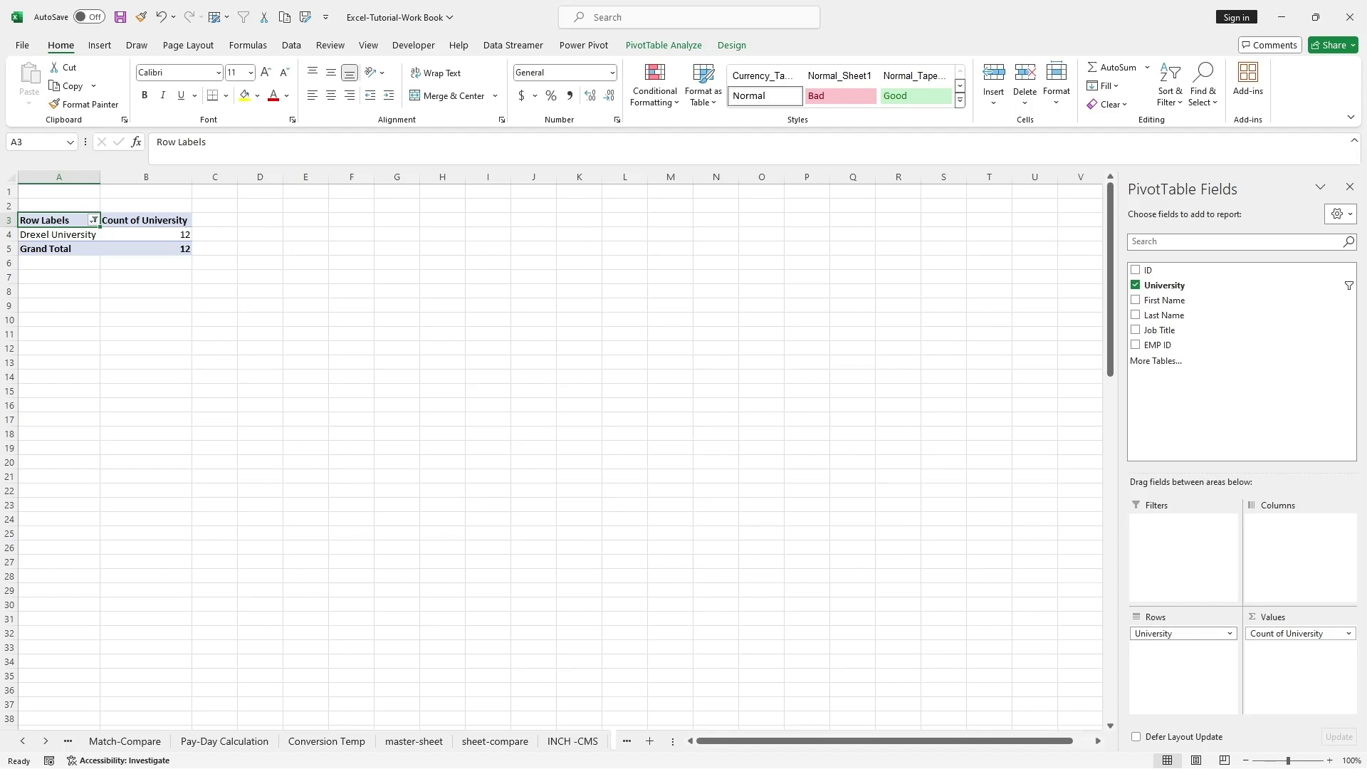
Remove the University field from the PivotTable's rows and its count from the values
click(1181, 632)
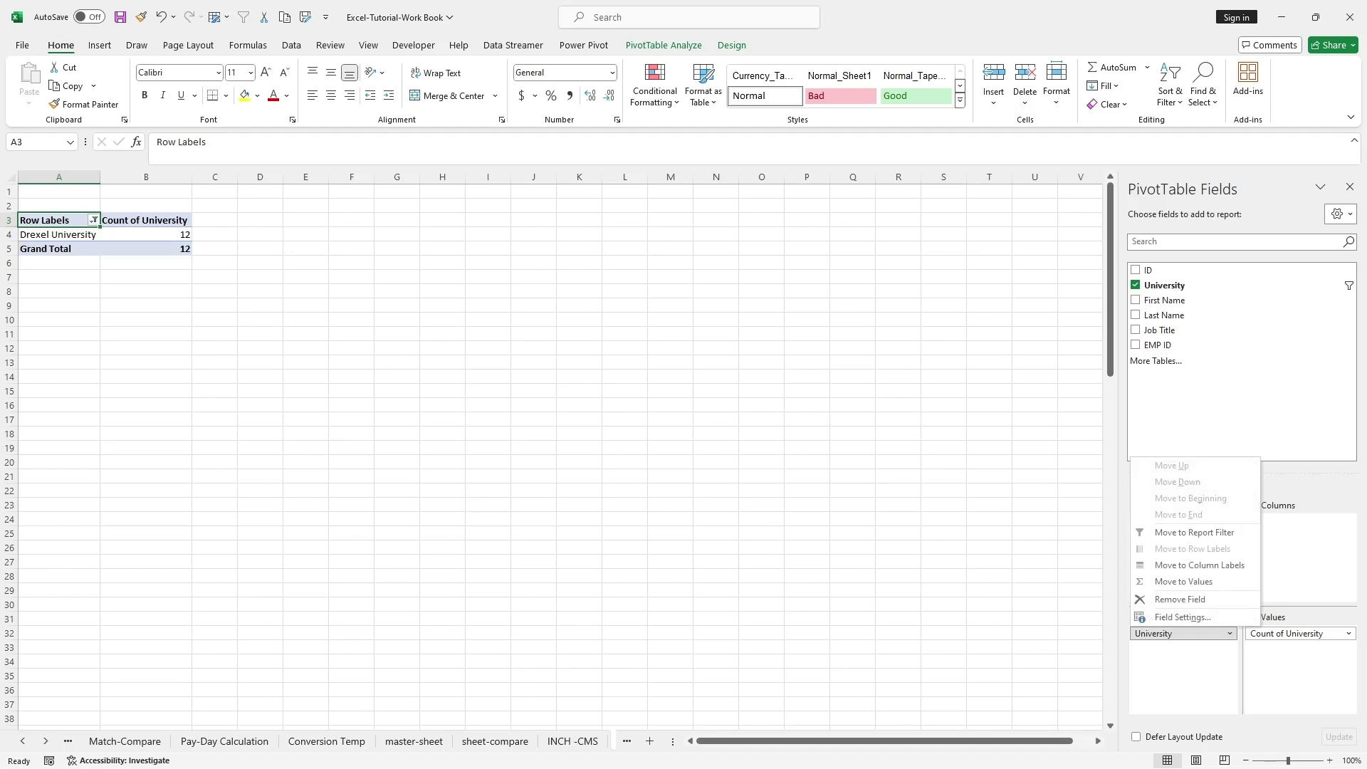
click(1180, 598)
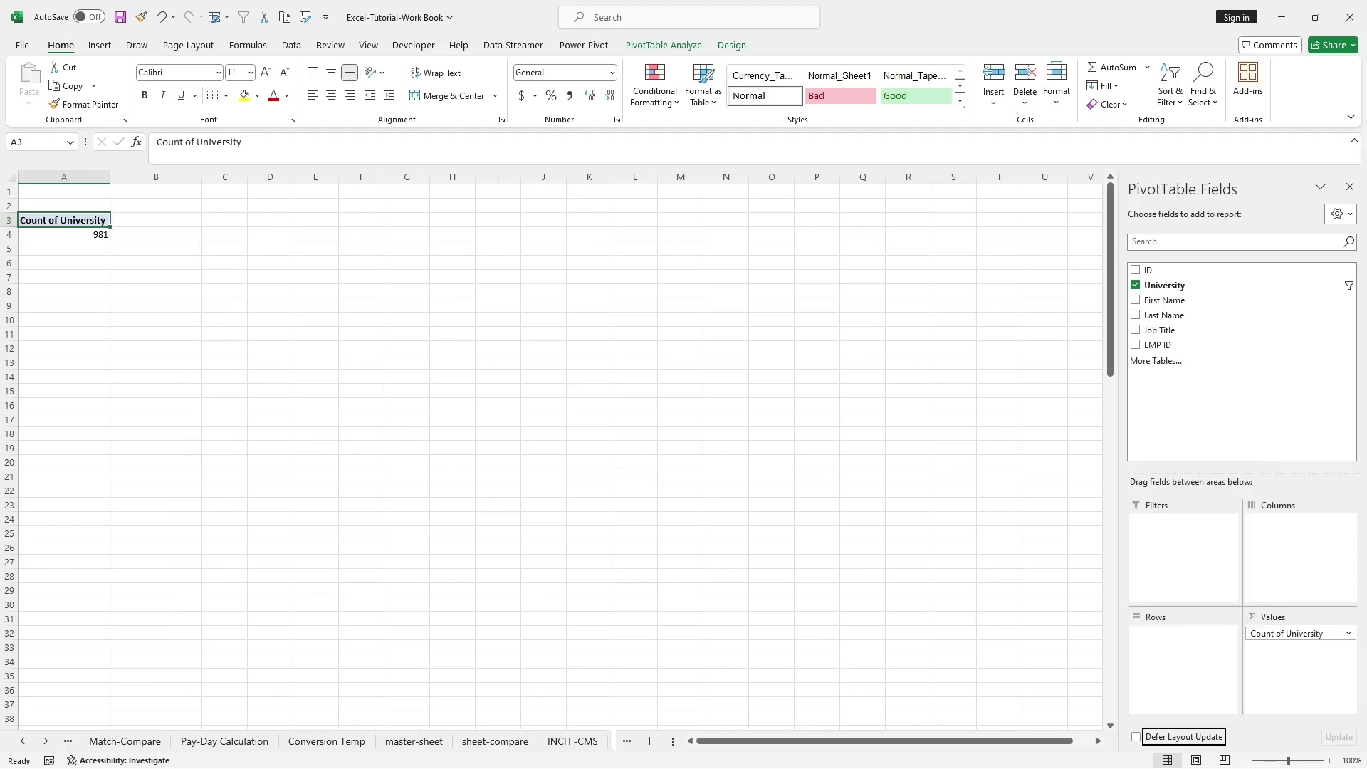
click(1295, 633)
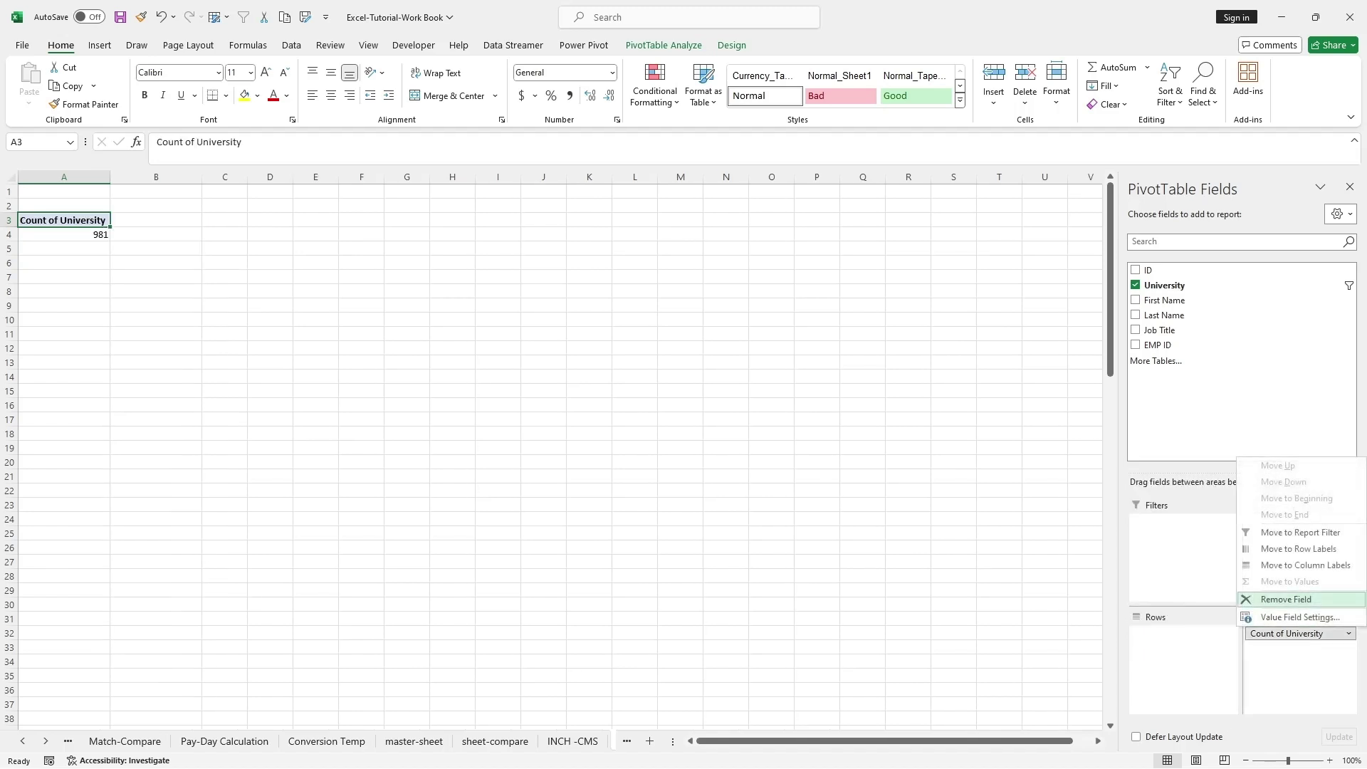
click(1274, 599)
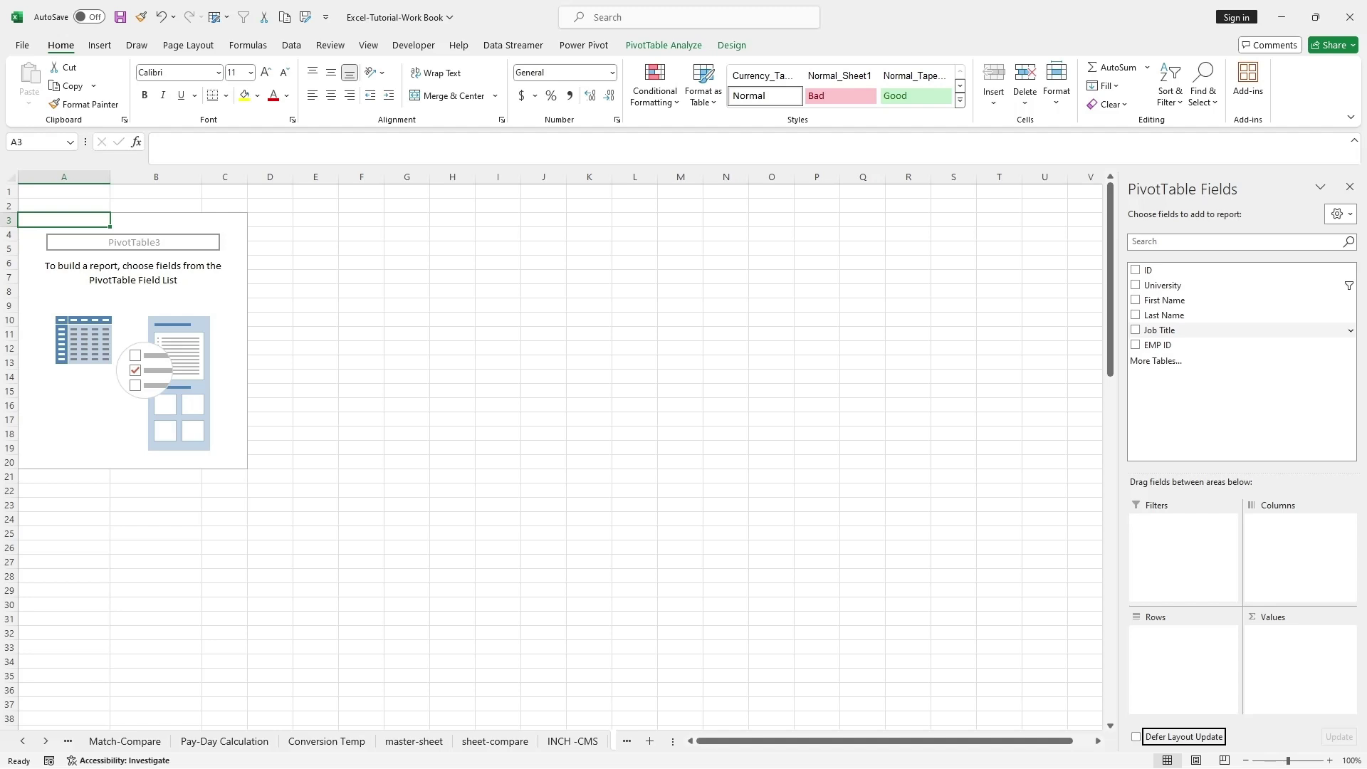
Add the Job Title field to the PivotTable's rows and also to its values as a count
drag(1175, 330, 1183, 641)
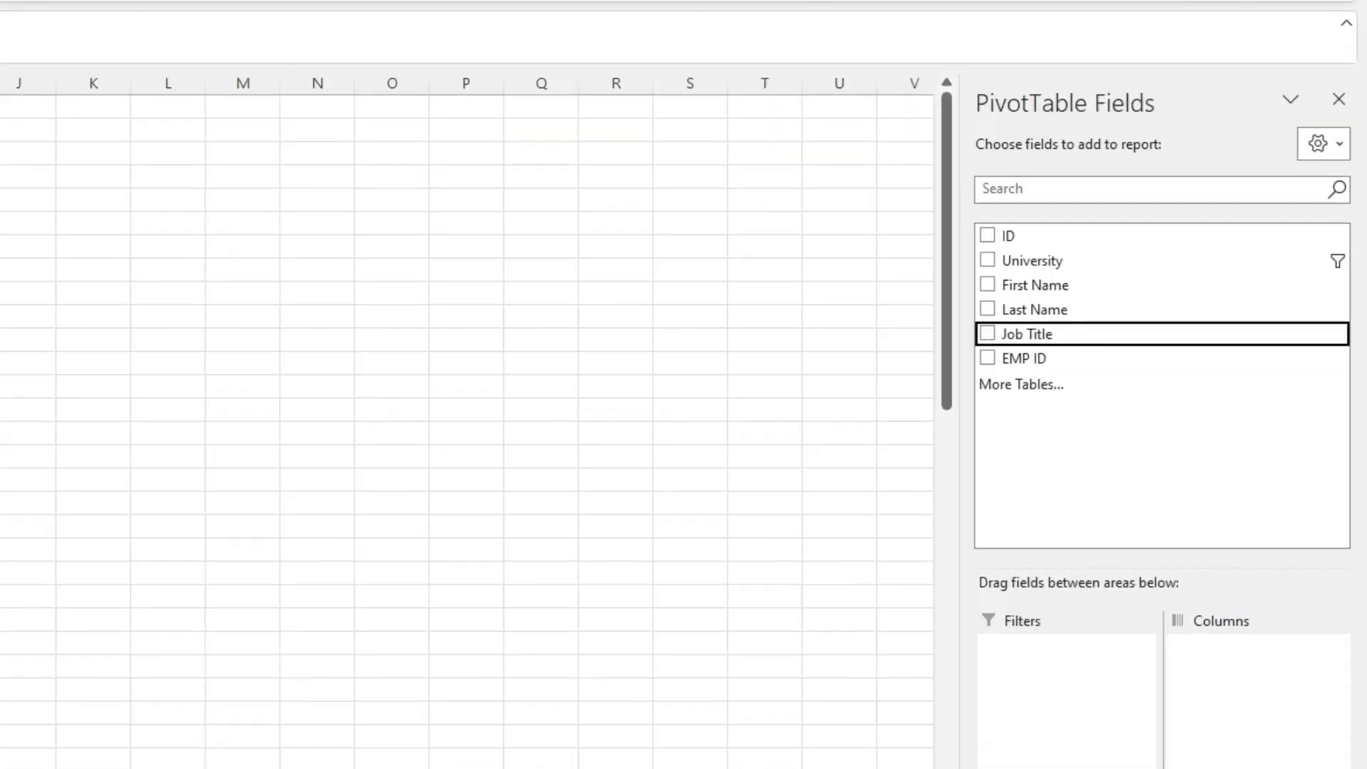
key(space)
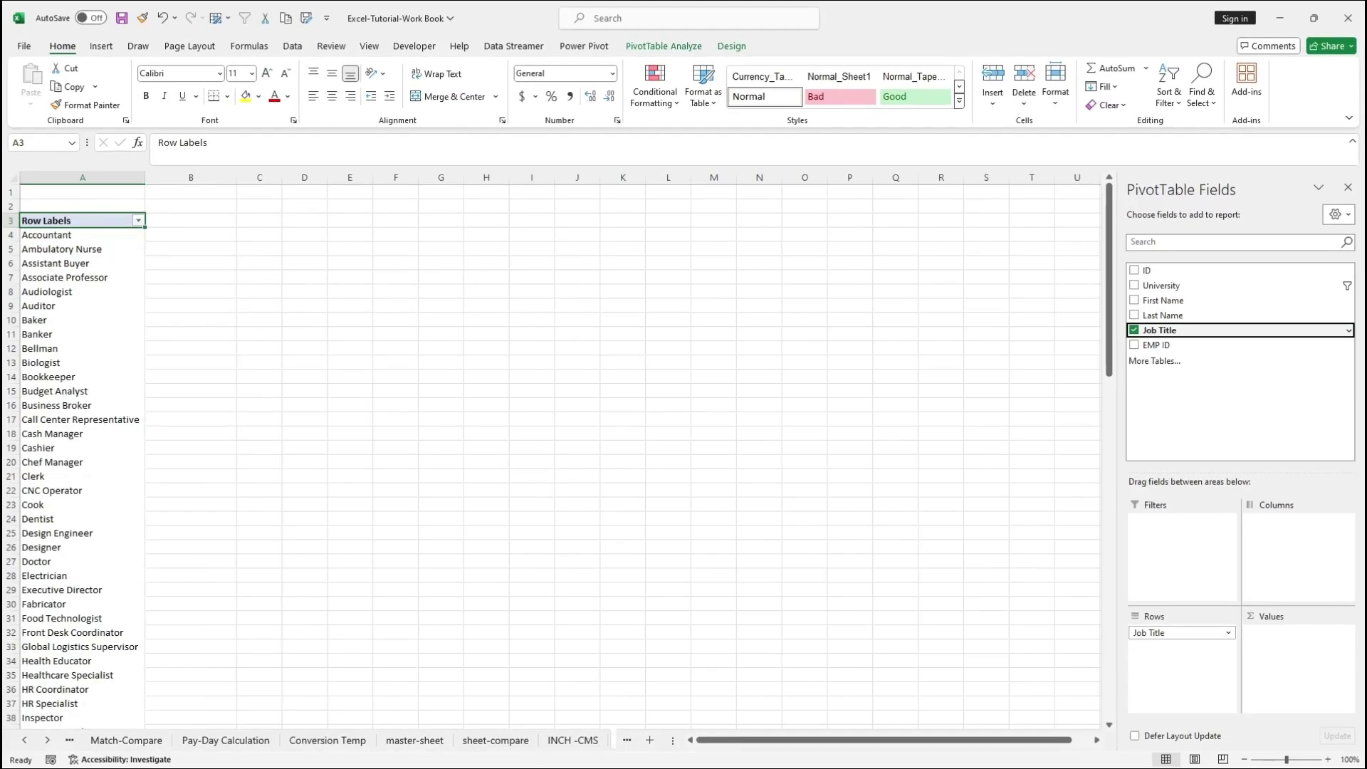
drag(1210, 330, 1297, 632)
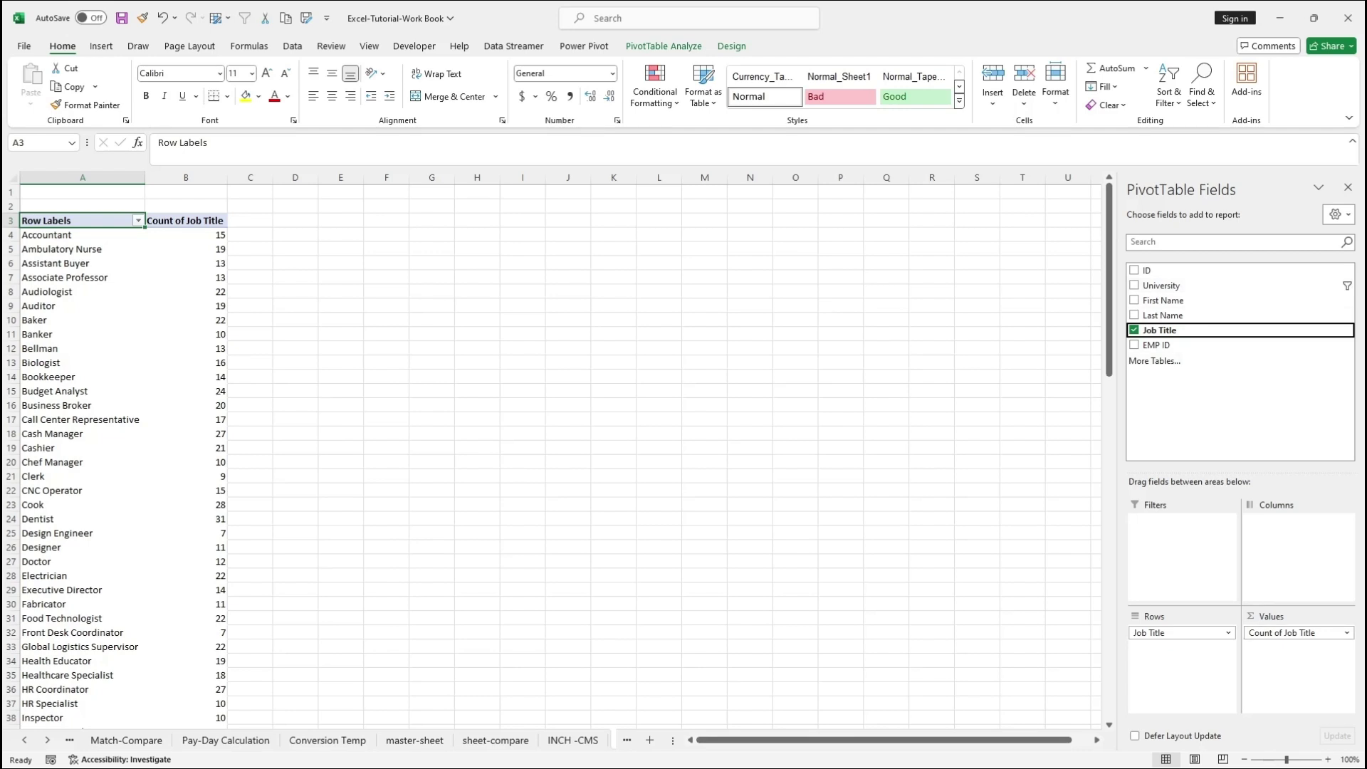
mouse_move(183, 237)
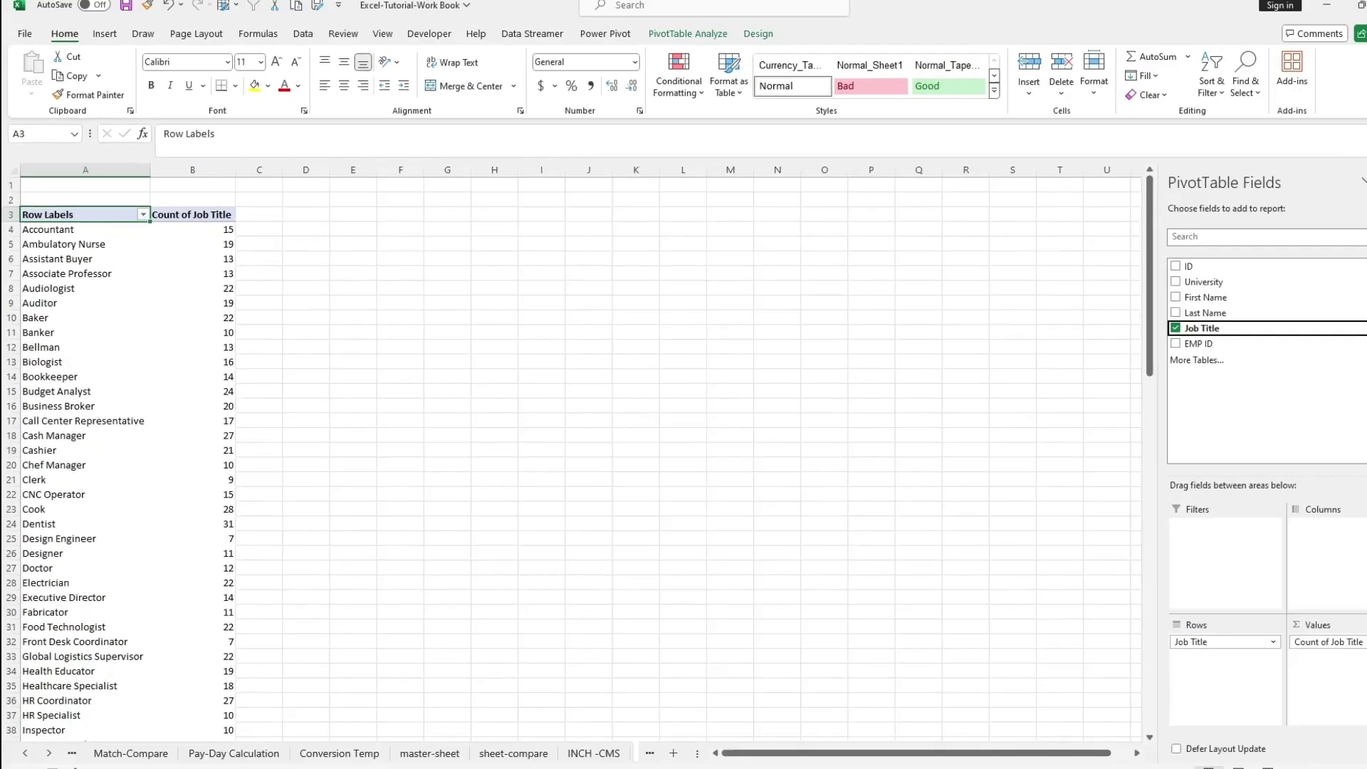
On the Pivot Table sheet, enter the formula =COUNTIF(A:F,"Dentist") in cell H2
click(47, 740)
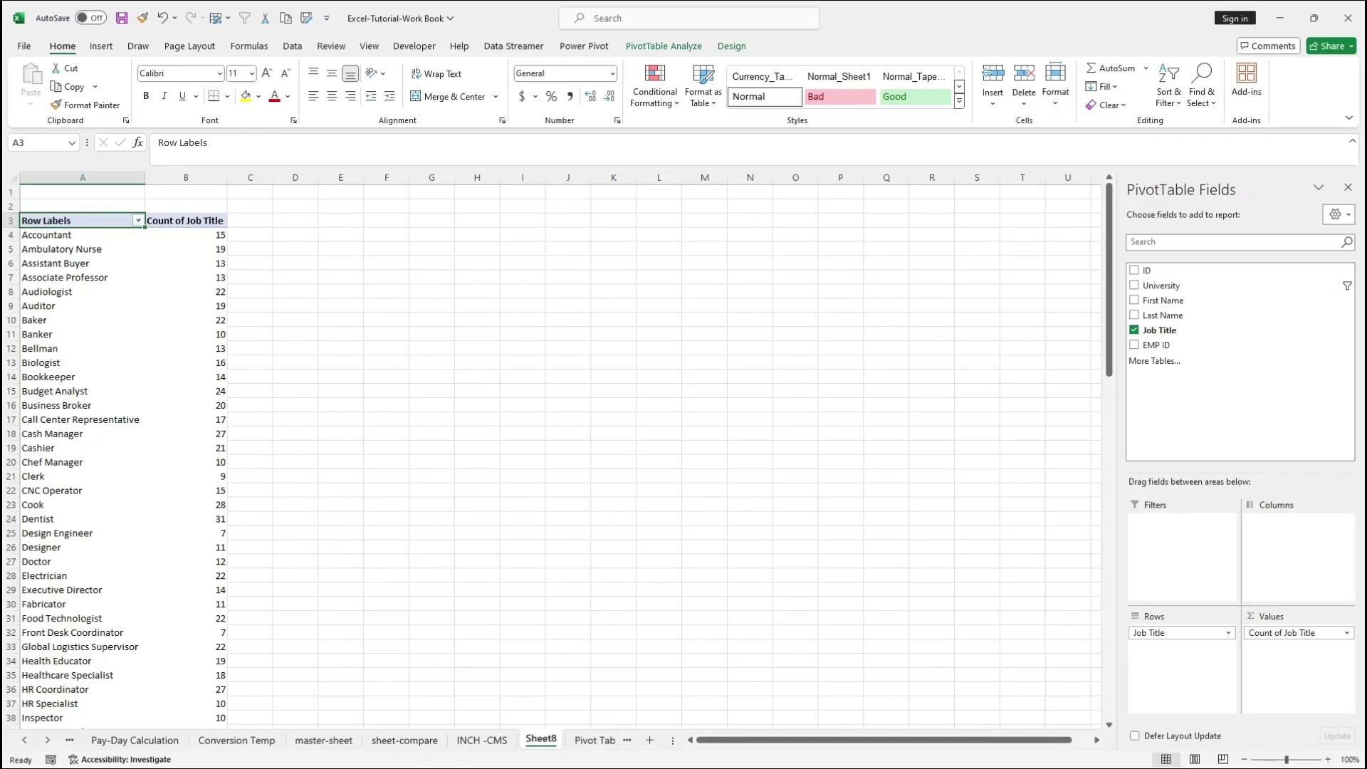
click(586, 739)
click(1156, 237)
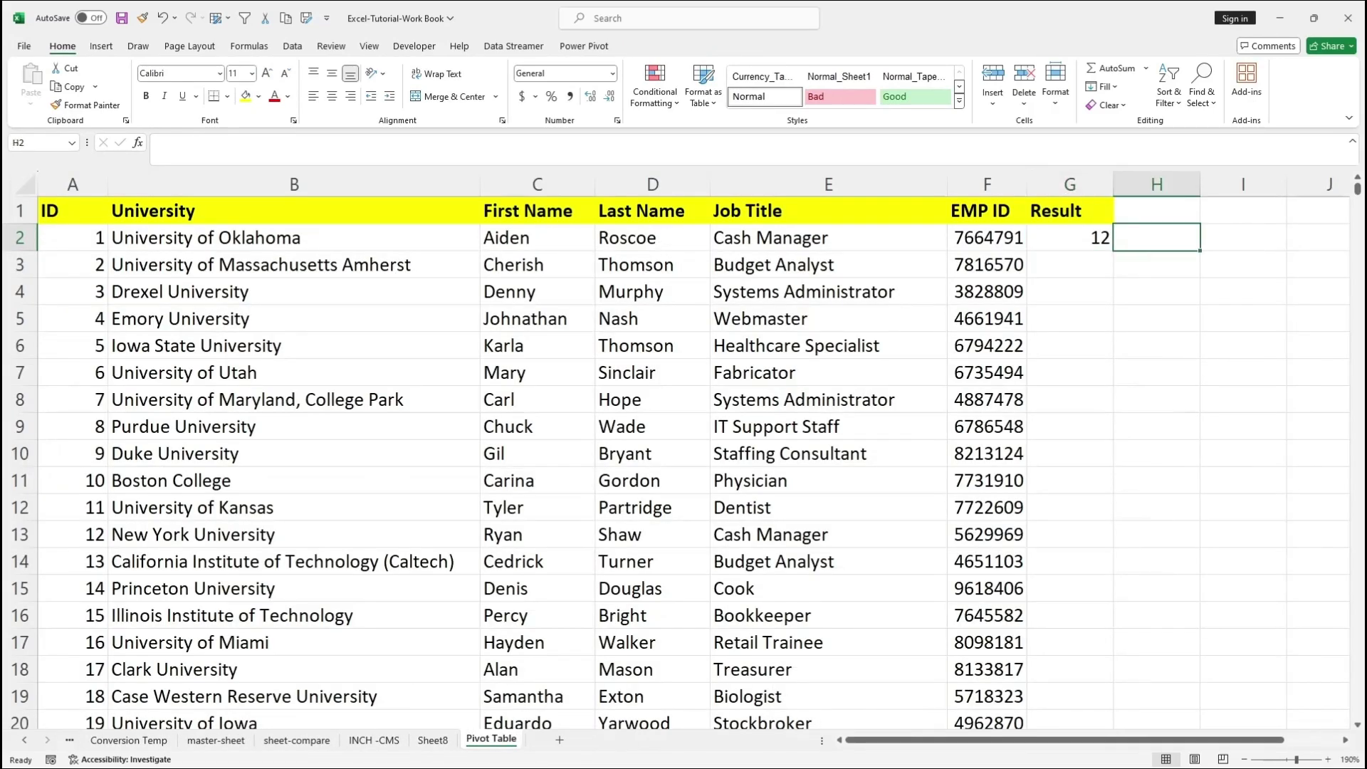
text(=)
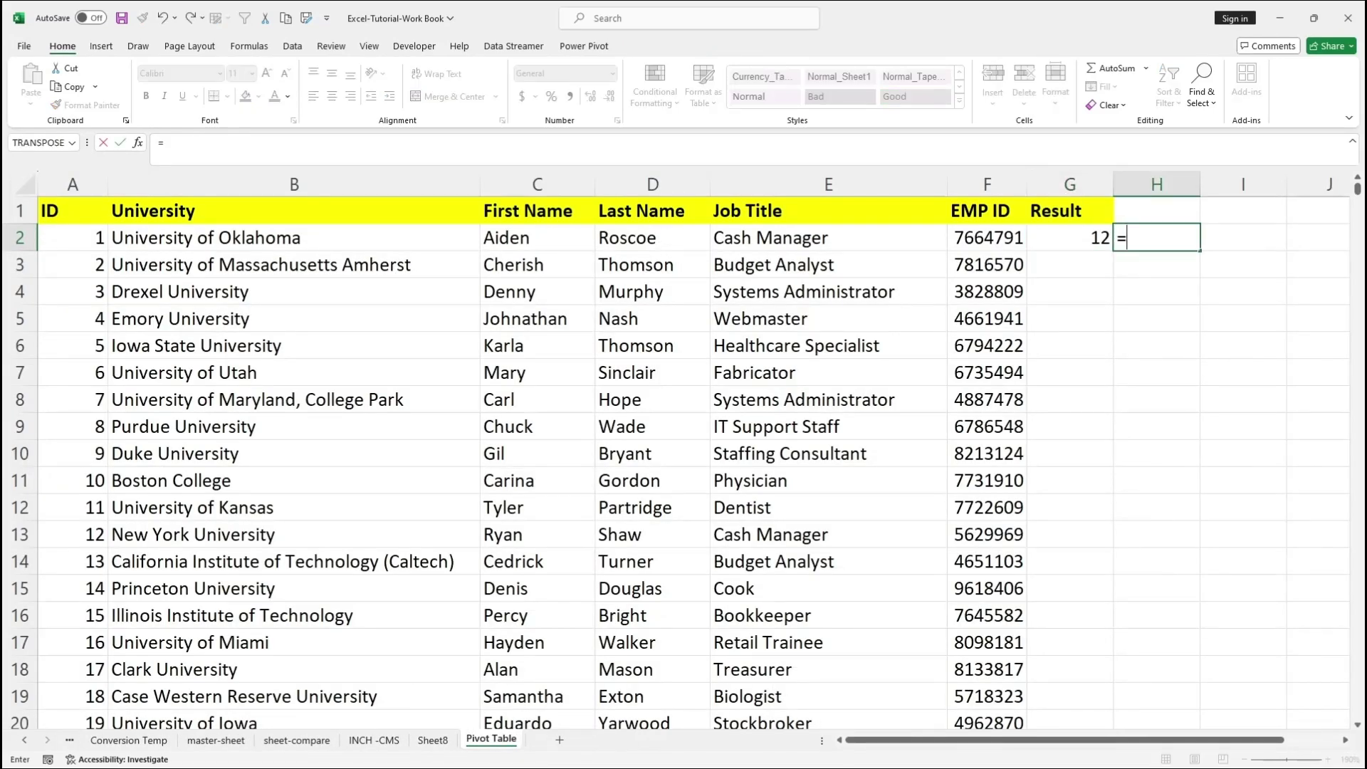
text(COUNTIF)
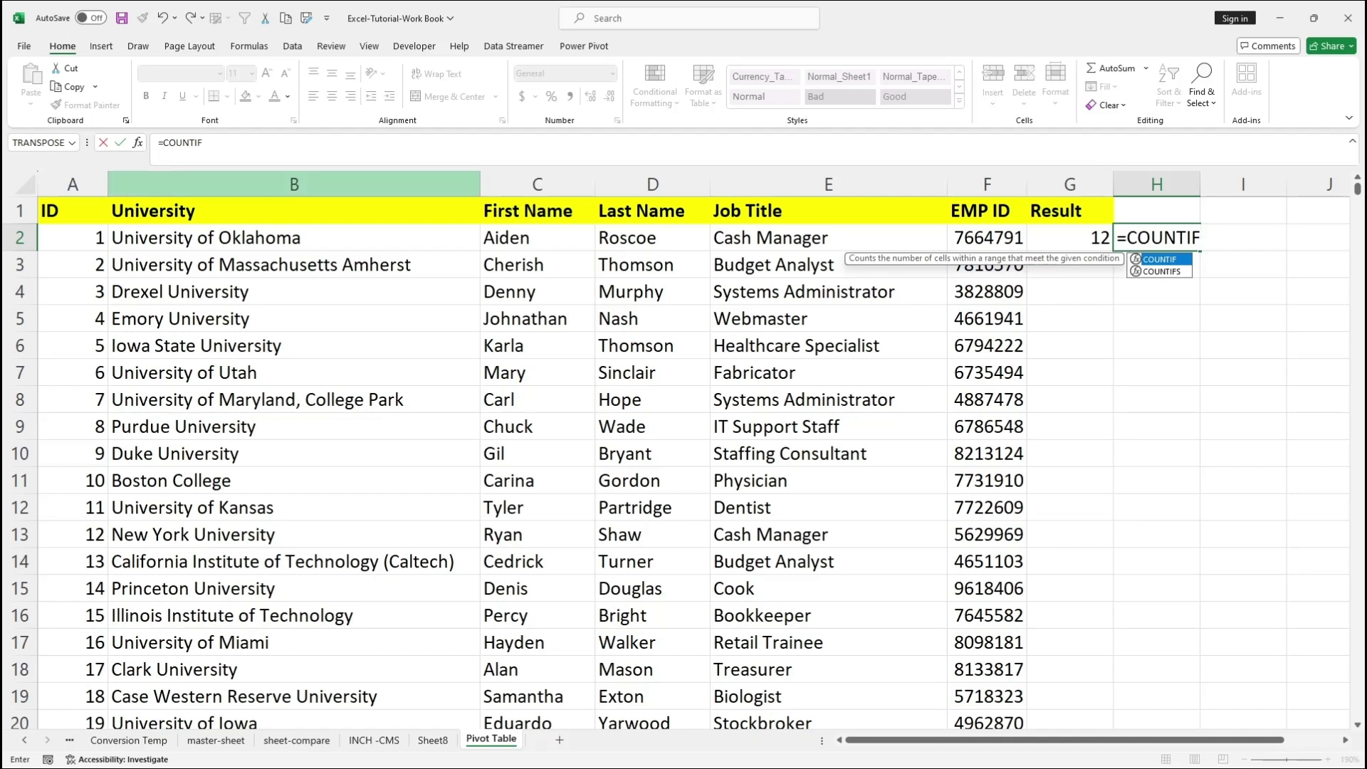
drag(73, 185, 990, 185)
click(1155, 237)
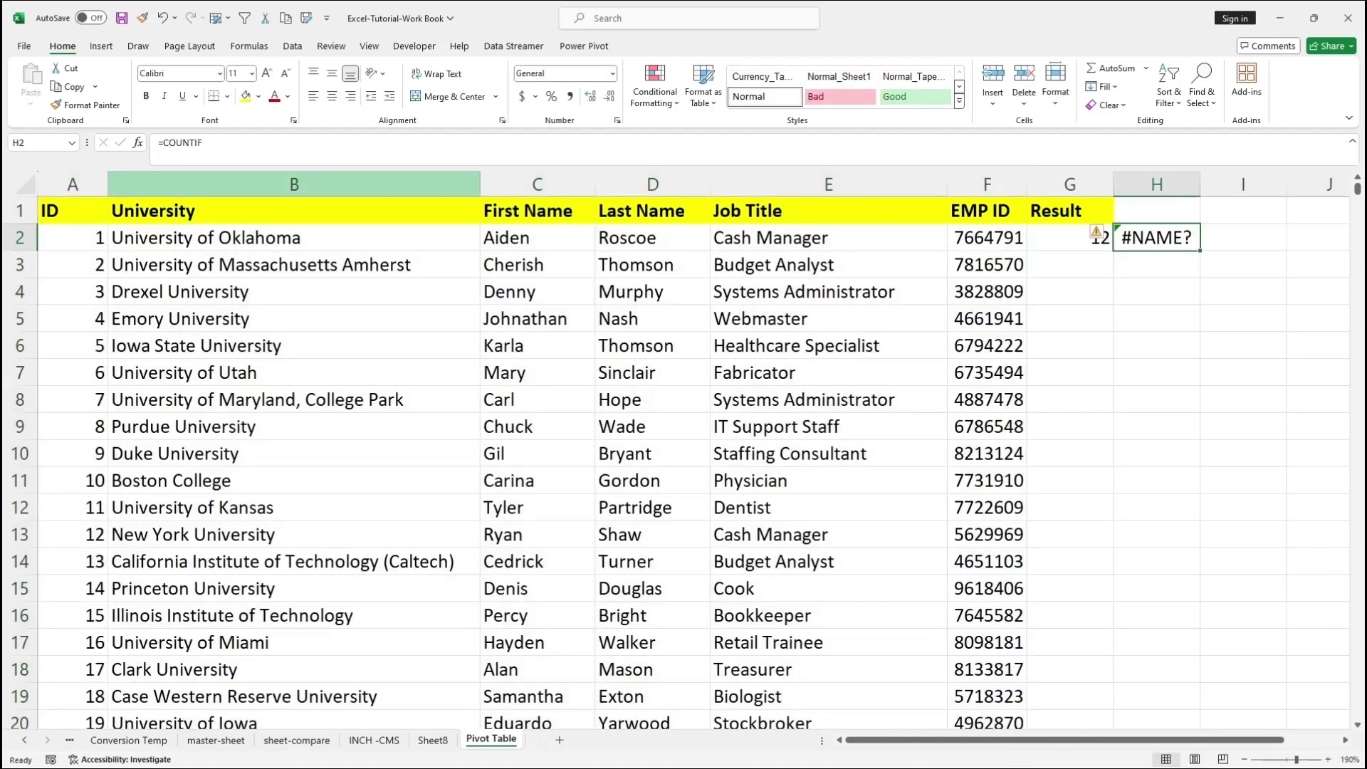
click(204, 142)
text(()
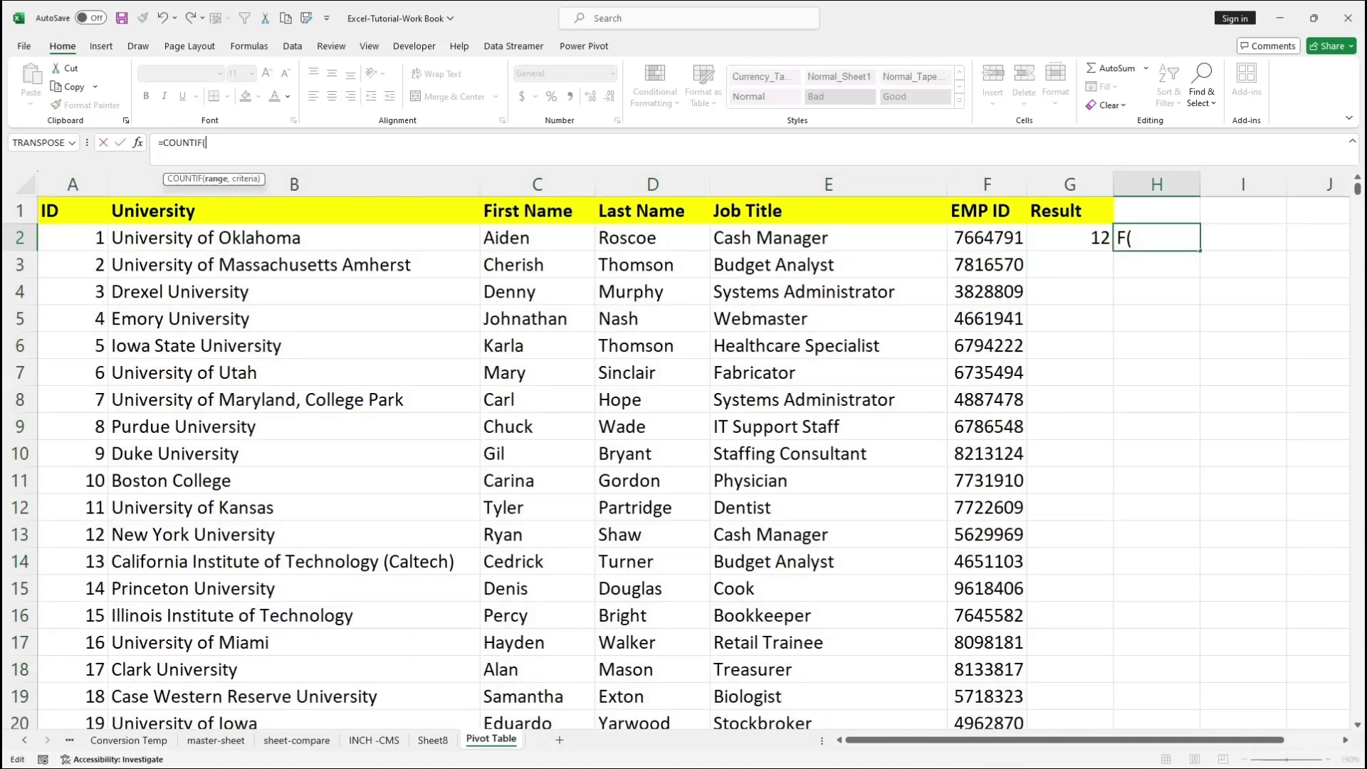
drag(71, 185, 1003, 185)
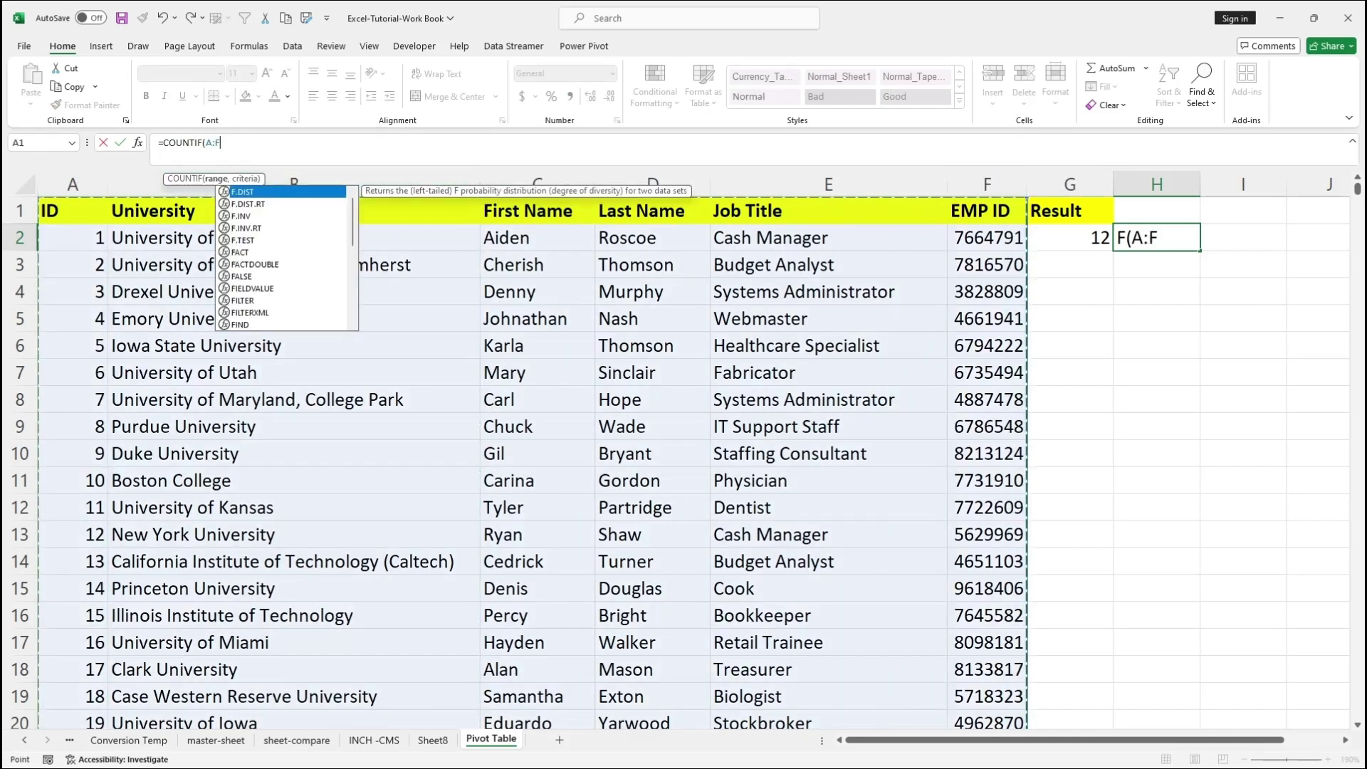
text(,)
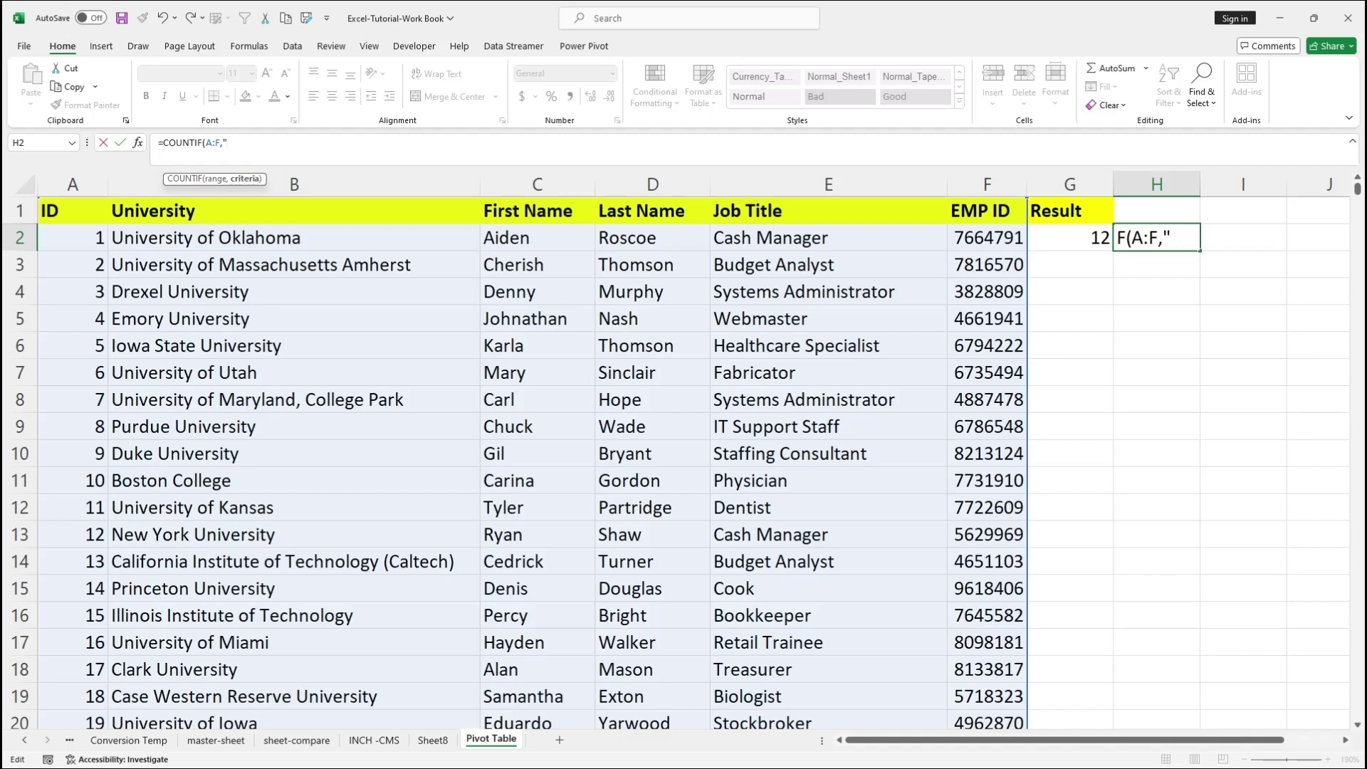
text("Dentist)
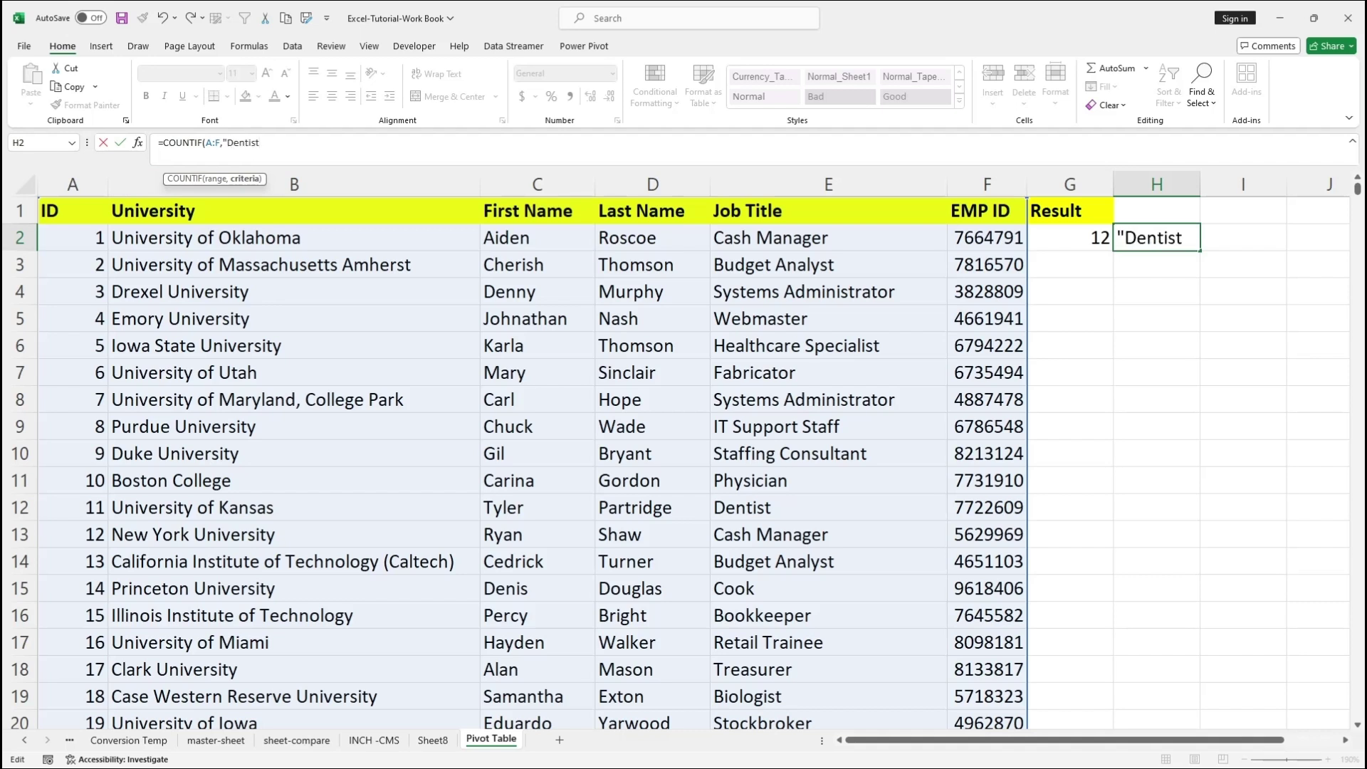
text("))
key(Return)
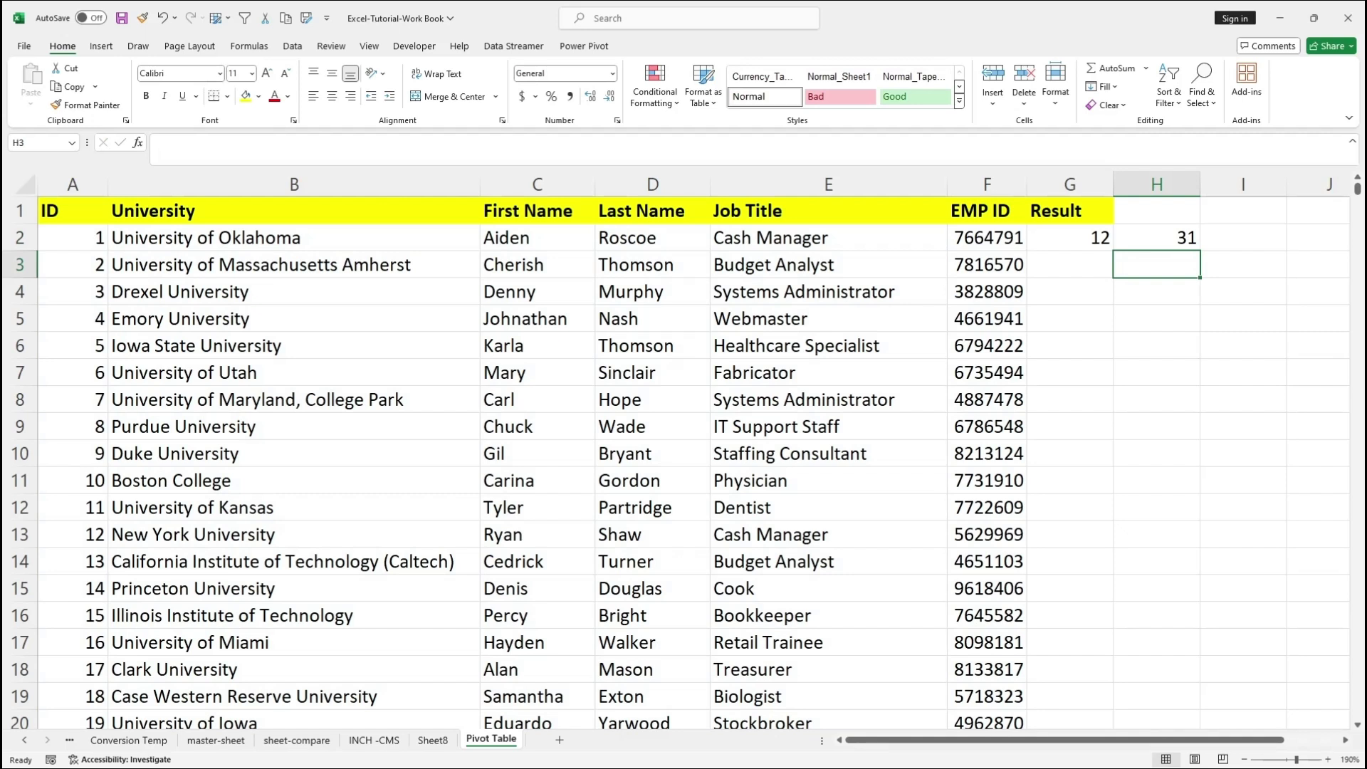
click(1155, 237)
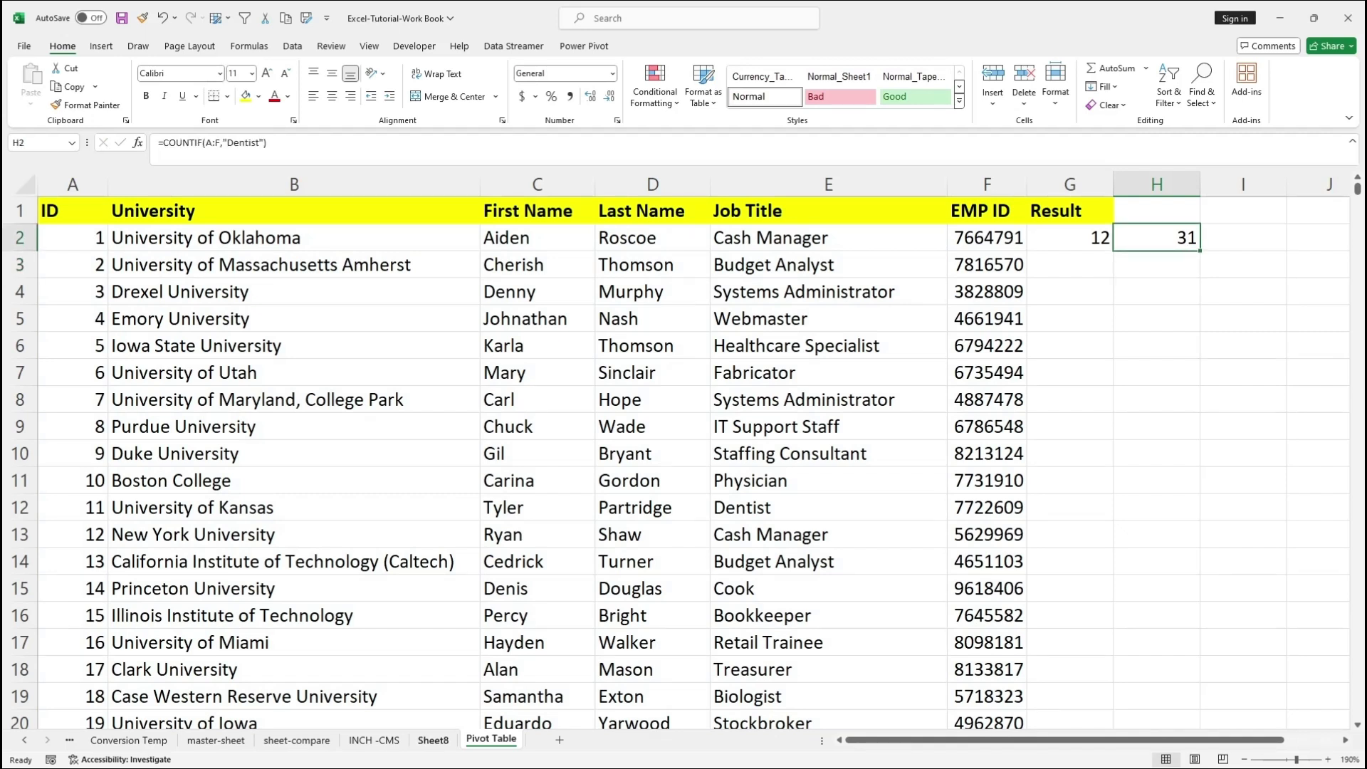
Filter the Job Title row labels of the PivotTable on Sheet8 so that only Dentist is shown
click(433, 740)
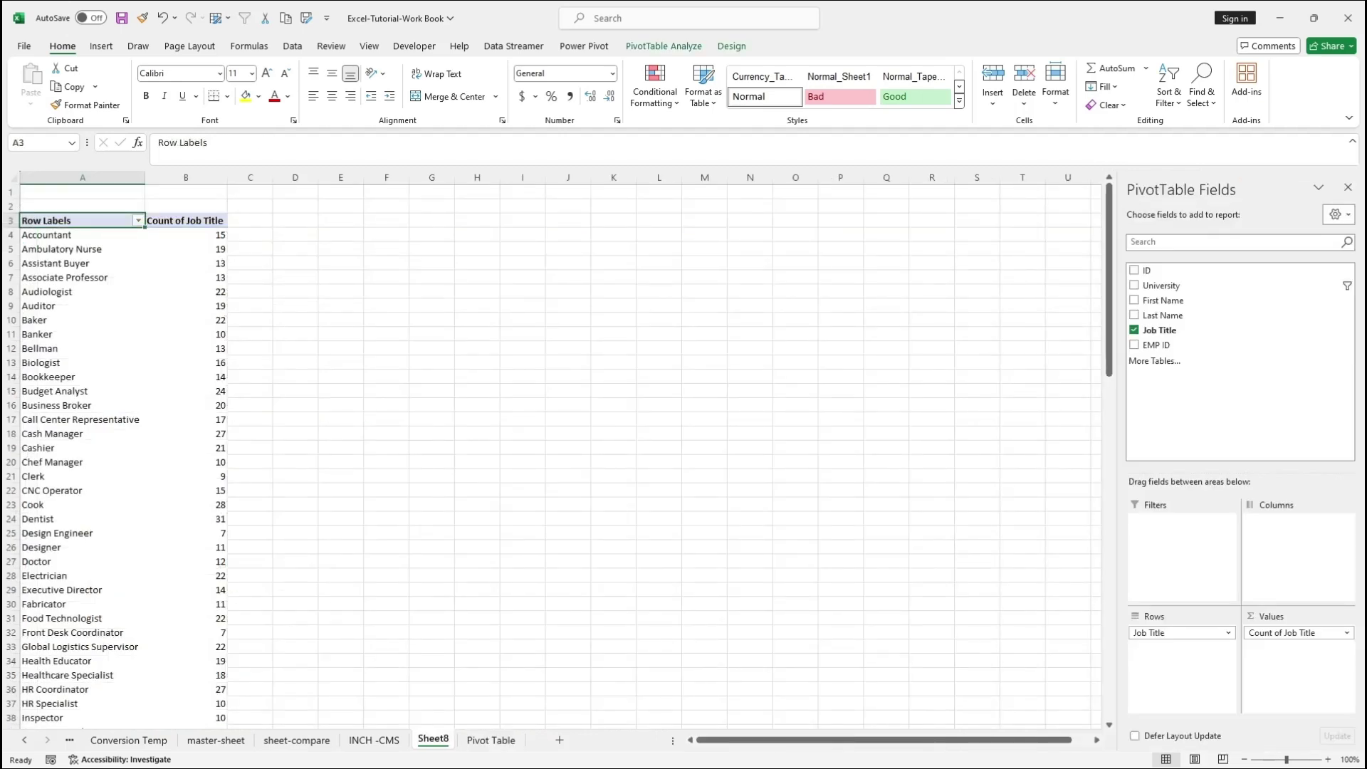
key(alt+Down)
click(69, 383)
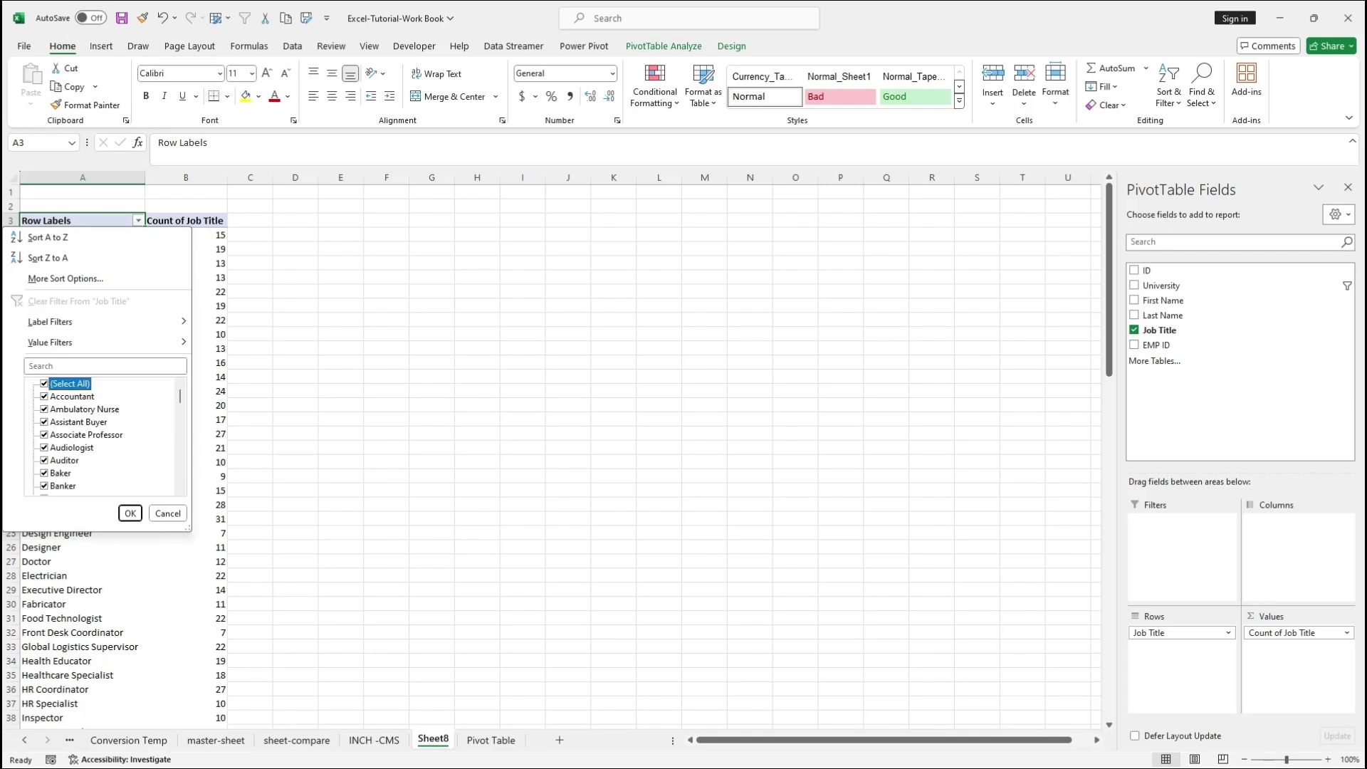
key(space)
scroll(105, 435, down, 4)
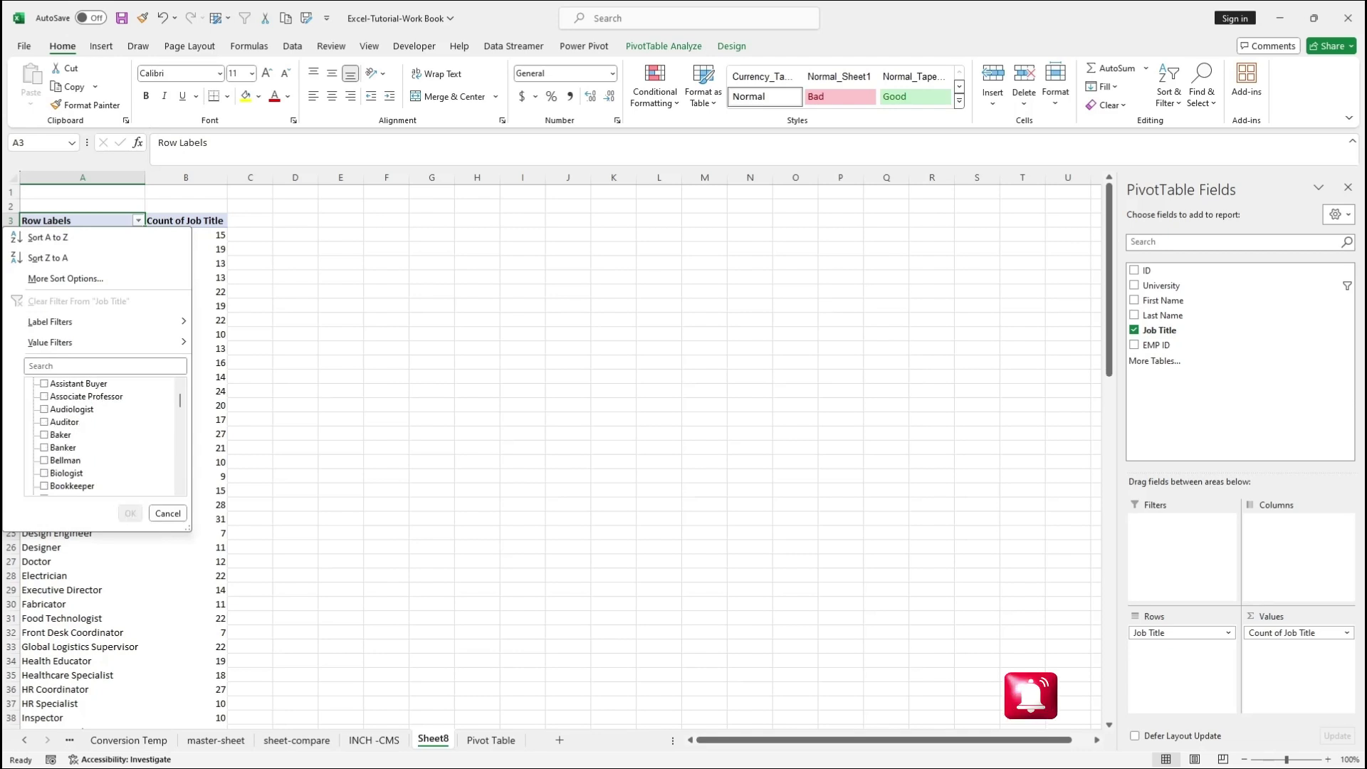
key(Down)
key(Down)
key(Down)
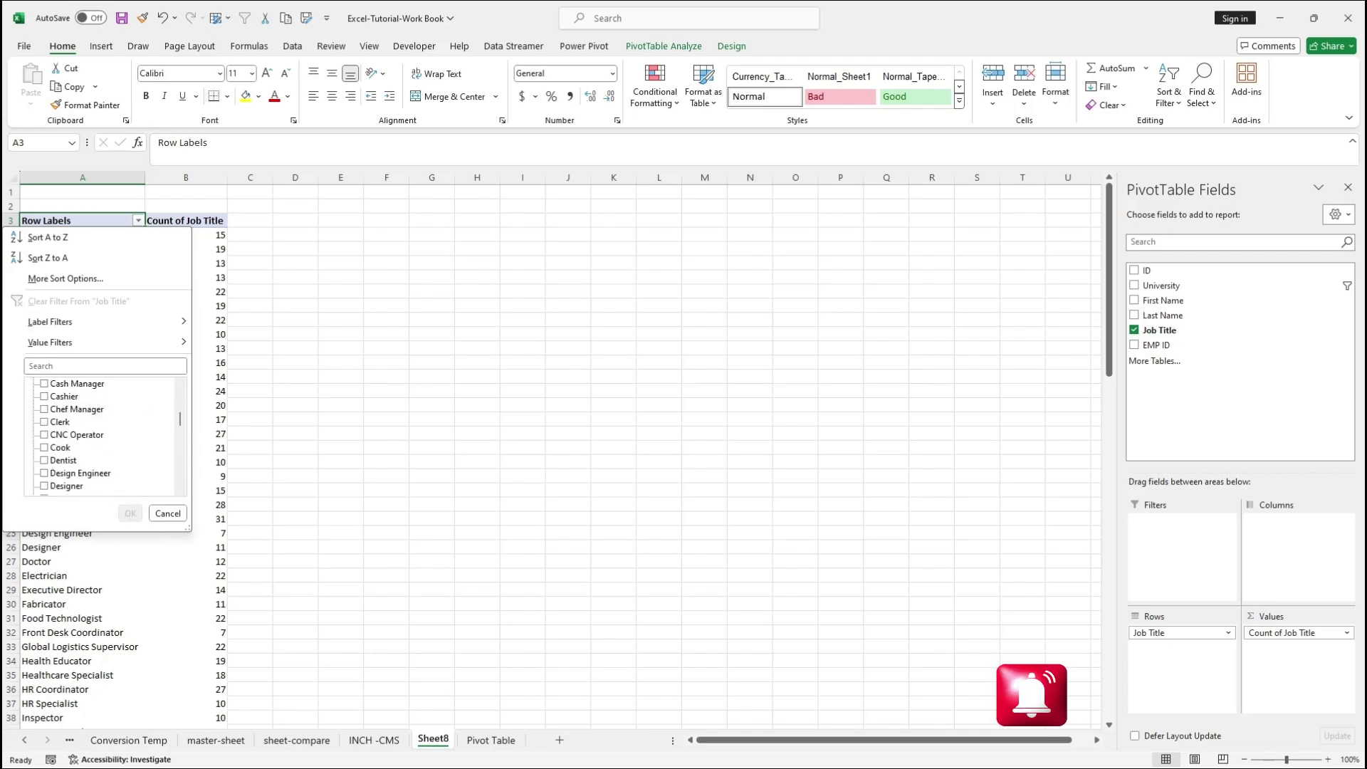
key(space)
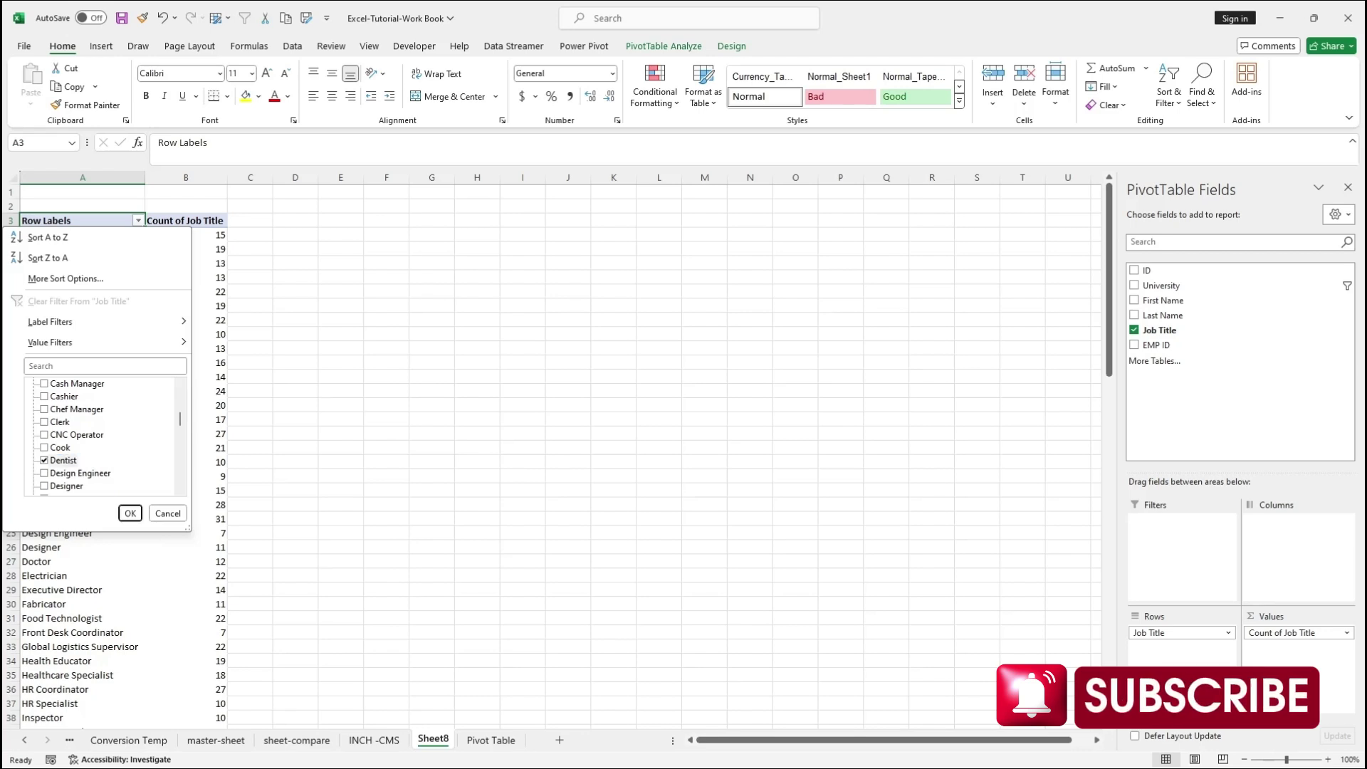
key(Return)
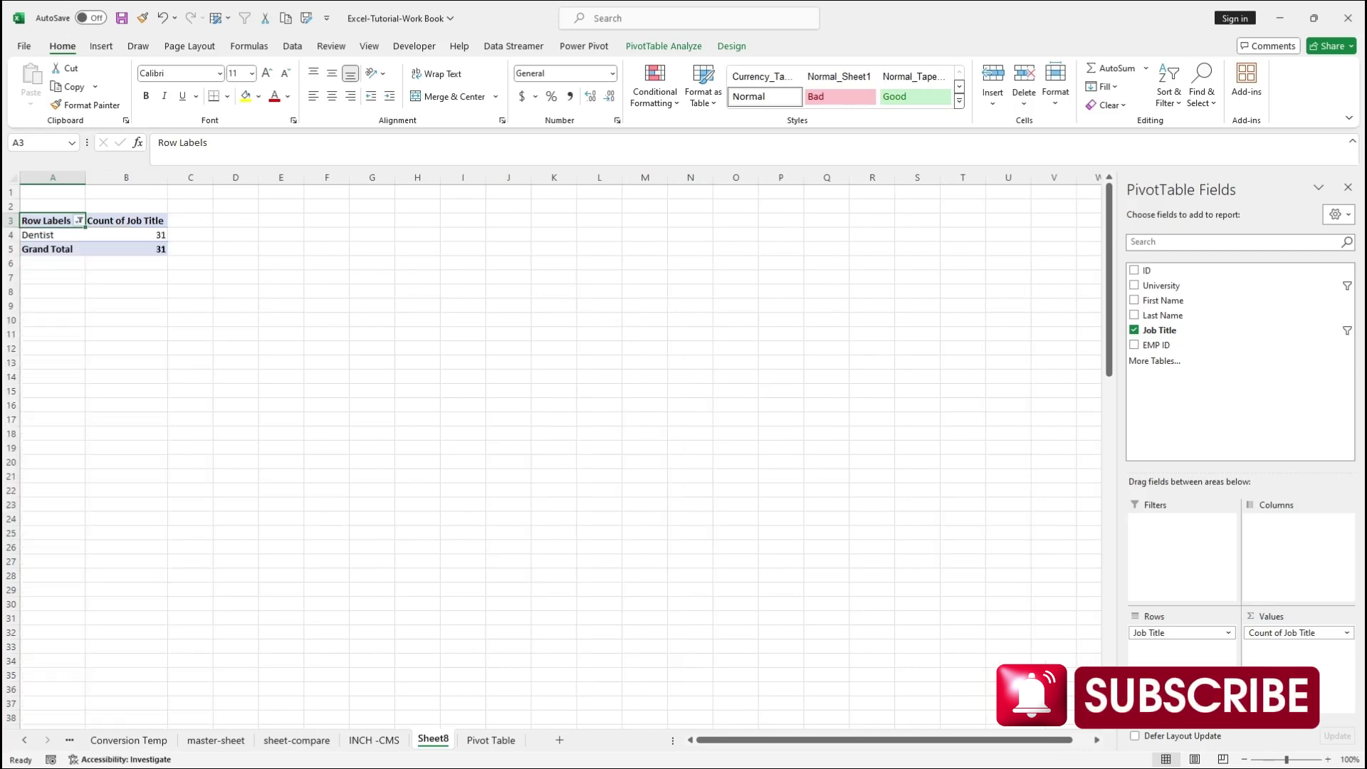
Compare the PivotTable's Dentist count on Sheet8 with the COUNTIF result in H2 of the Pivot Table sheet
key(ctrl+Page_Down)
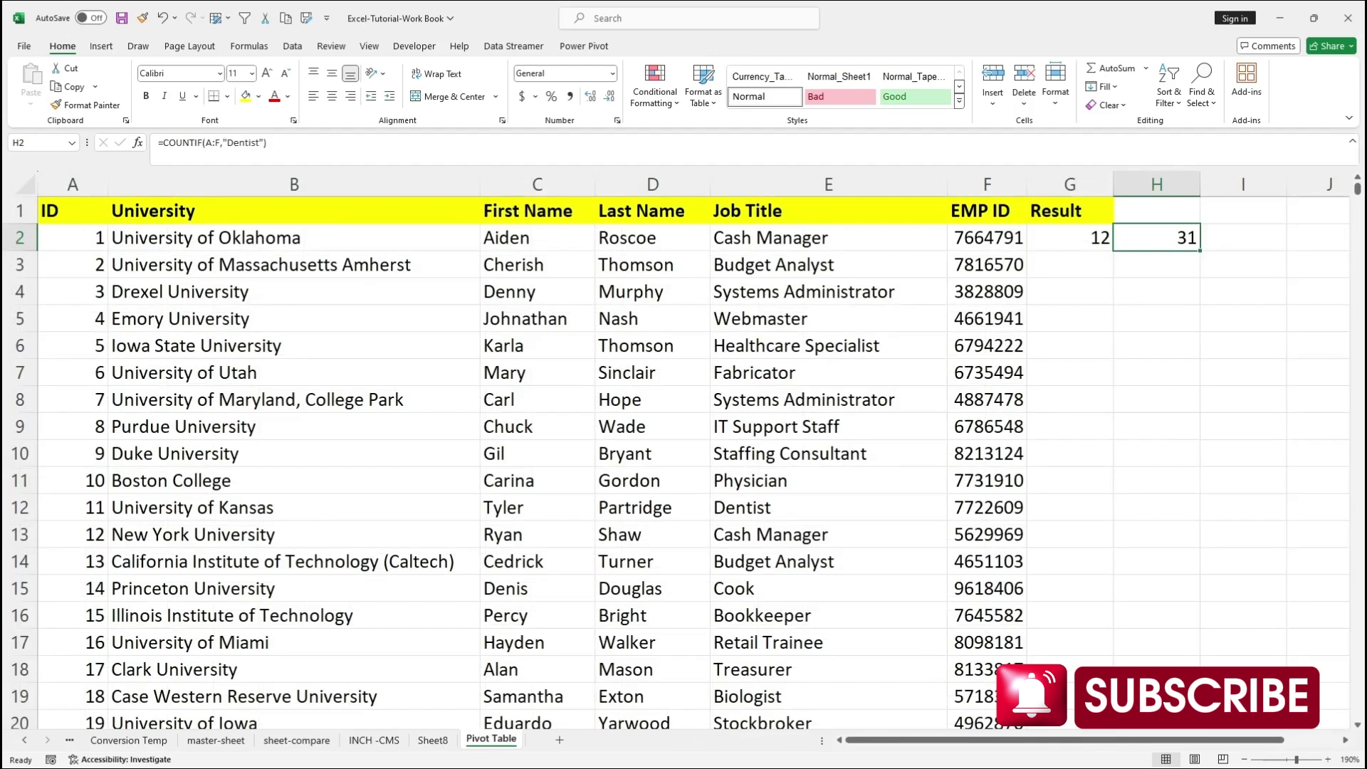
key(ctrl+Page_Up)
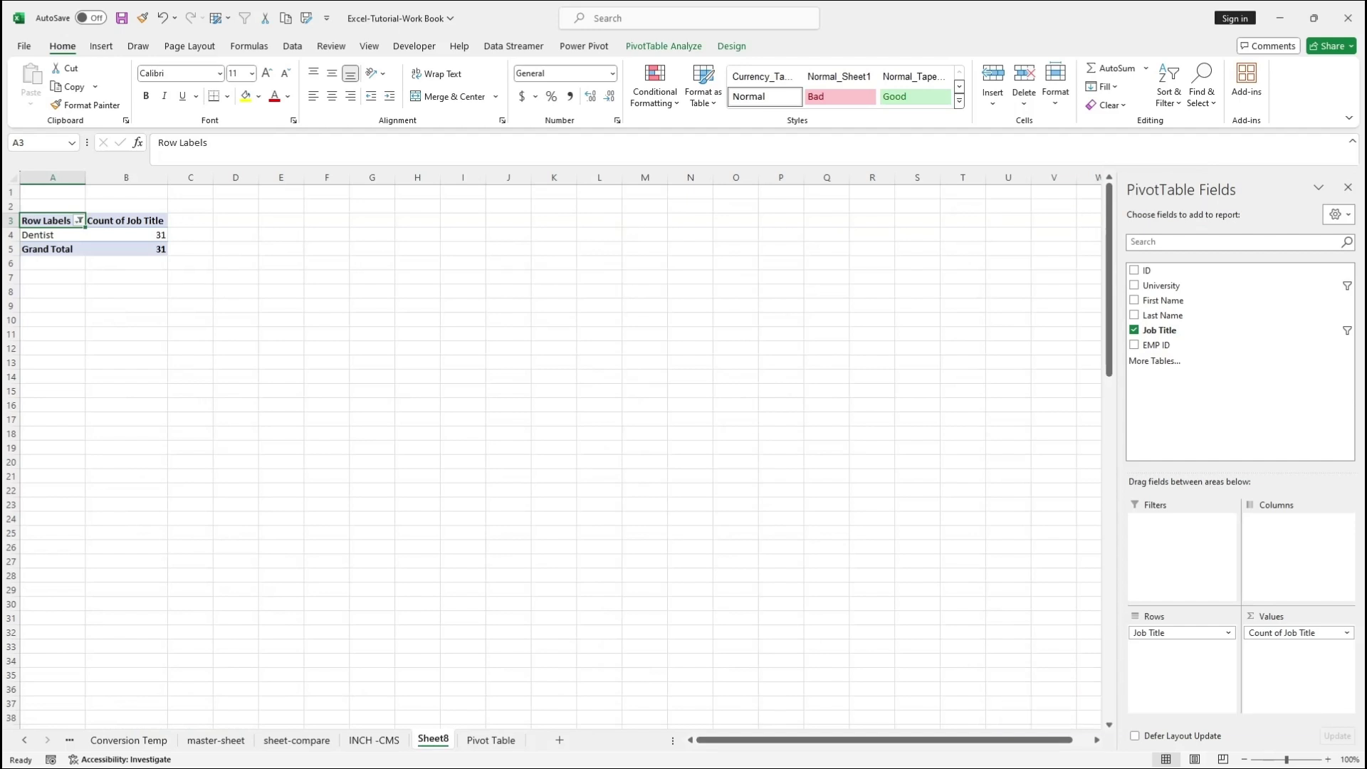
key(ctrl+Page_Down)
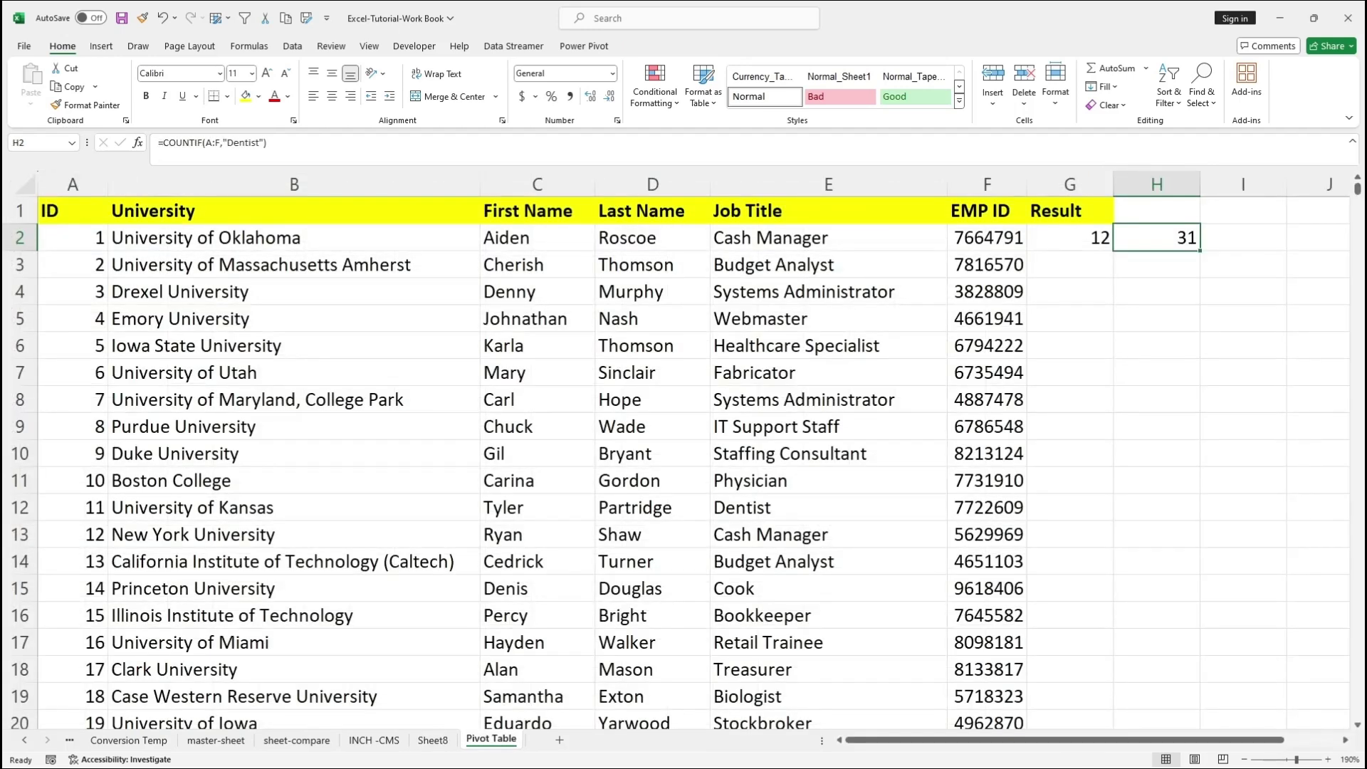